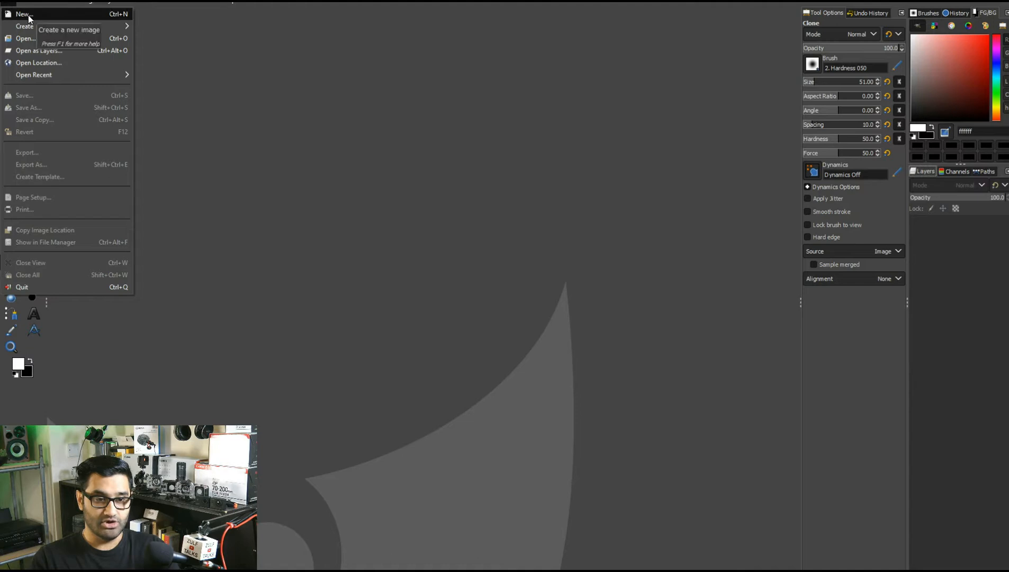
Step: Create a new image from the 1920×1080 (Full HD 1080p) template filled with transparency, and activate the Move tool
{"action": "left_click_drag", "start_coordinate": [130, 1], "coordinate": [309, 89]}
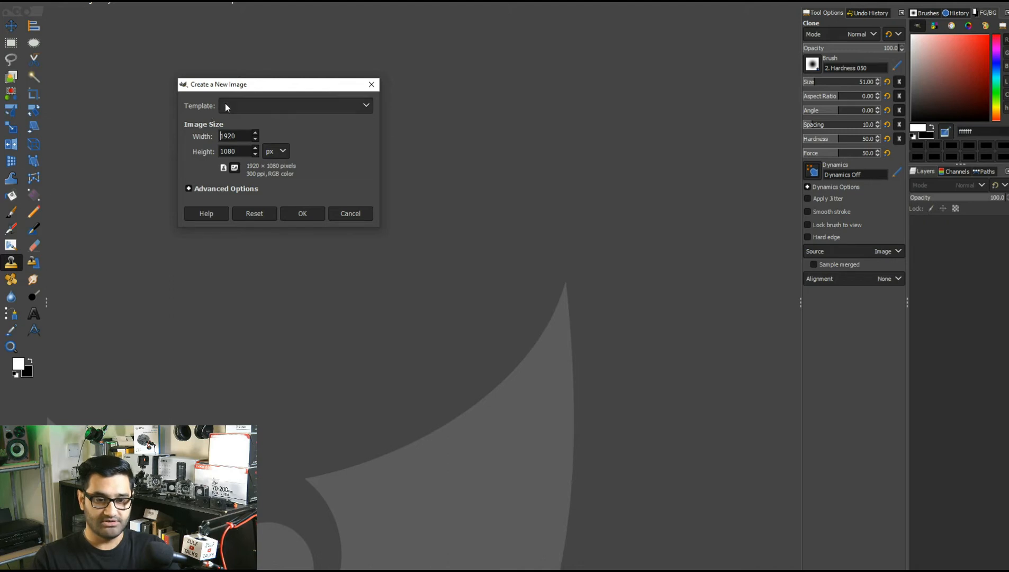
{"action": "left_click", "coordinate": [366, 105]}
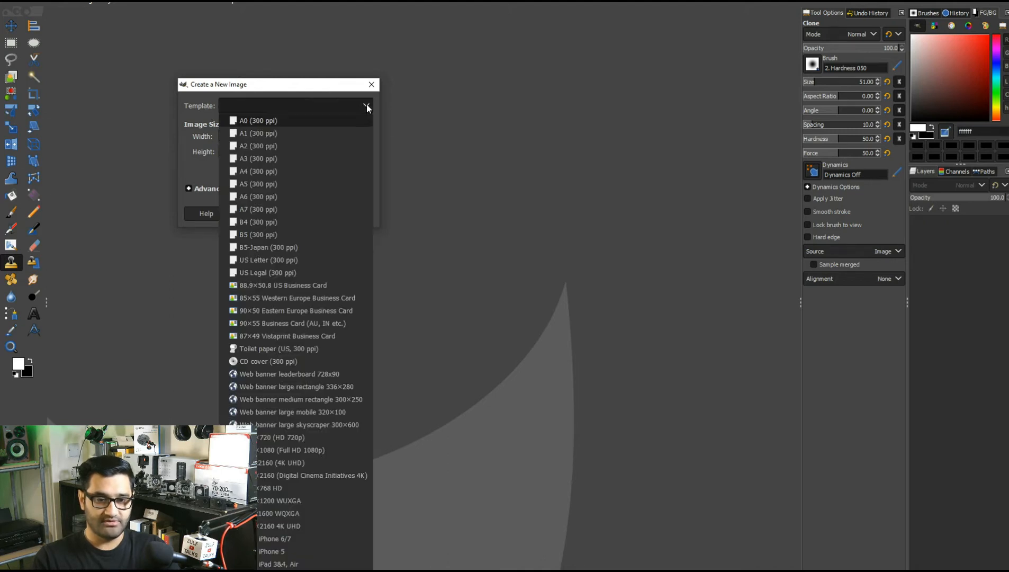
{"action": "left_click", "coordinate": [303, 449]}
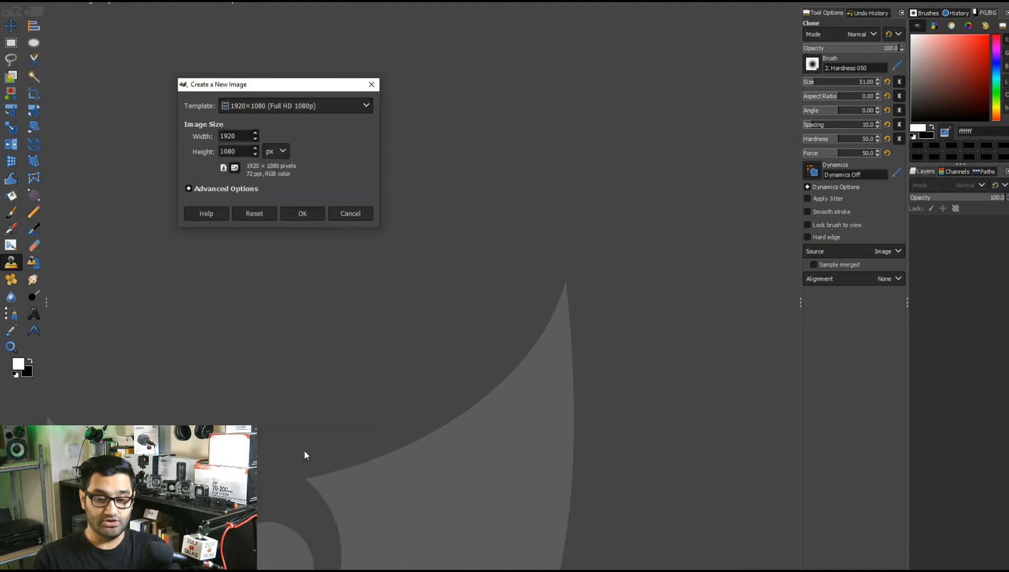
{"action": "left_click_drag", "start_coordinate": [260, 85], "coordinate": [275, 49]}
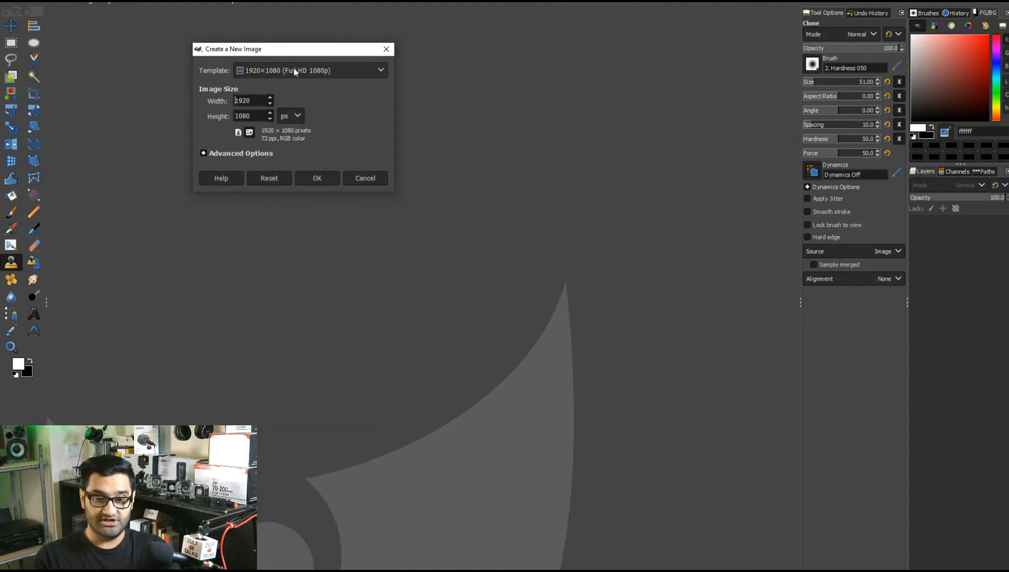
{"action": "left_click", "coordinate": [204, 153]}
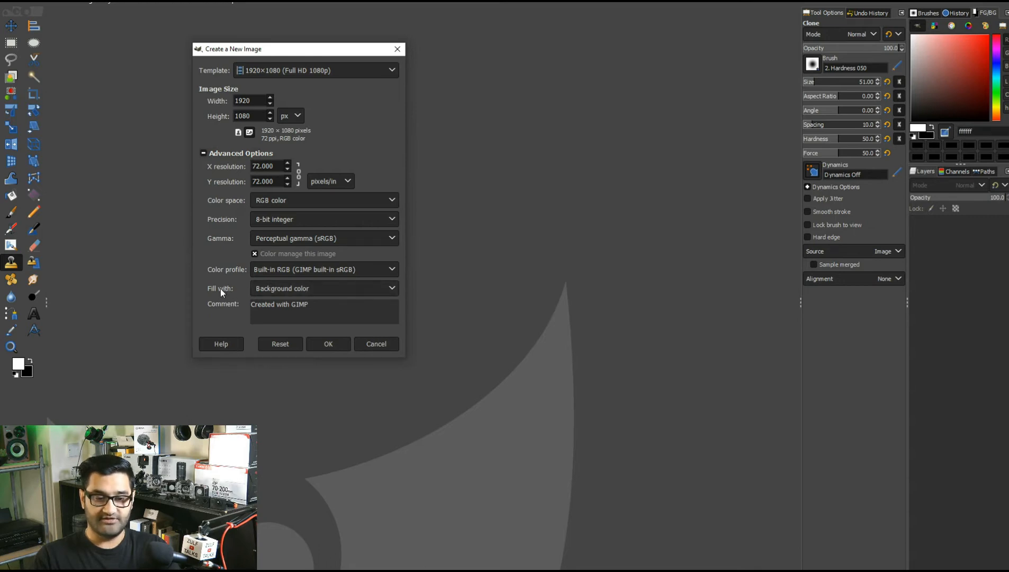
{"action": "left_click", "coordinate": [302, 289]}
{"action": "left_click", "coordinate": [303, 341]}
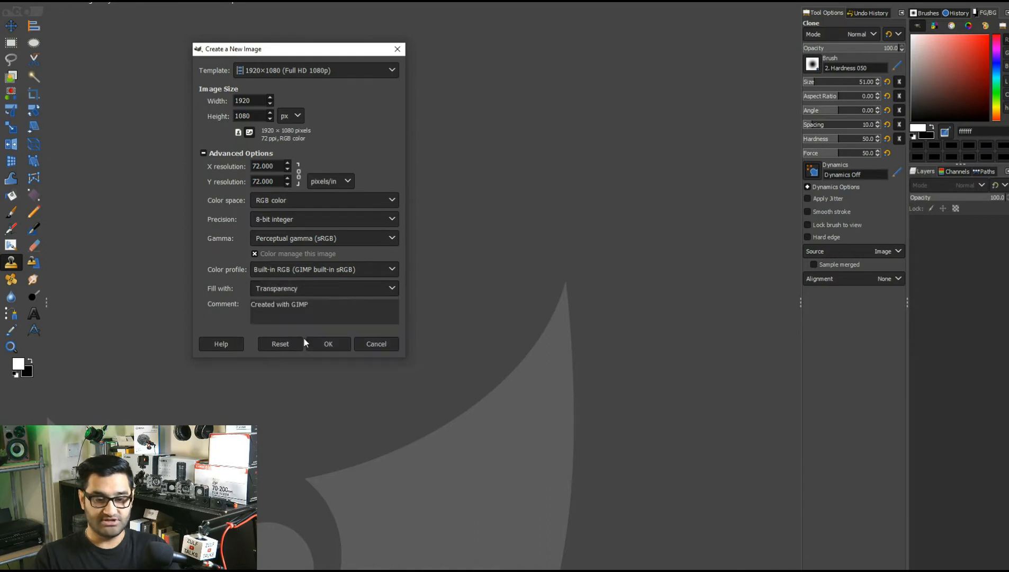
{"action": "left_click", "coordinate": [340, 343]}
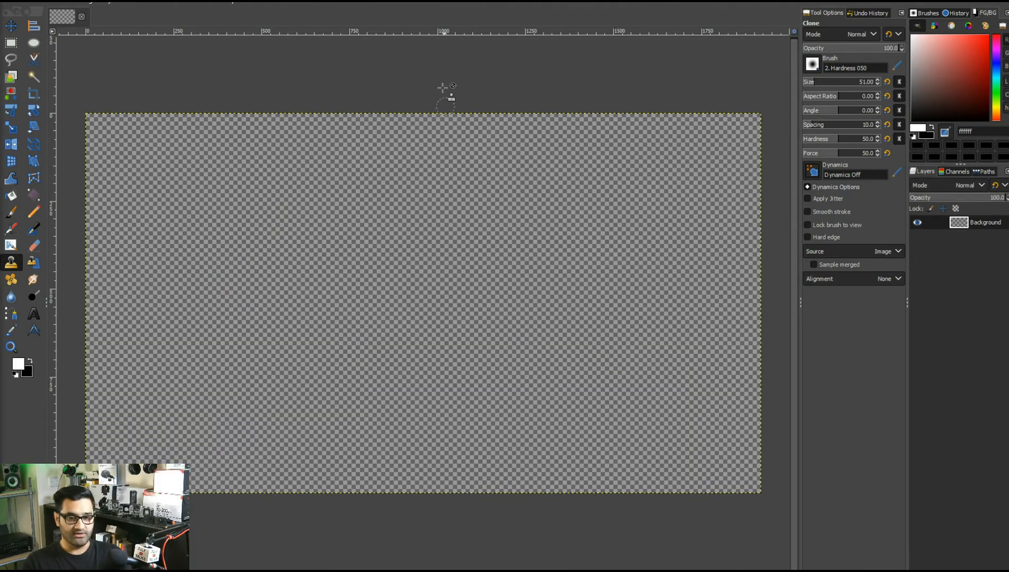
{"action": "left_click", "coordinate": [11, 29]}
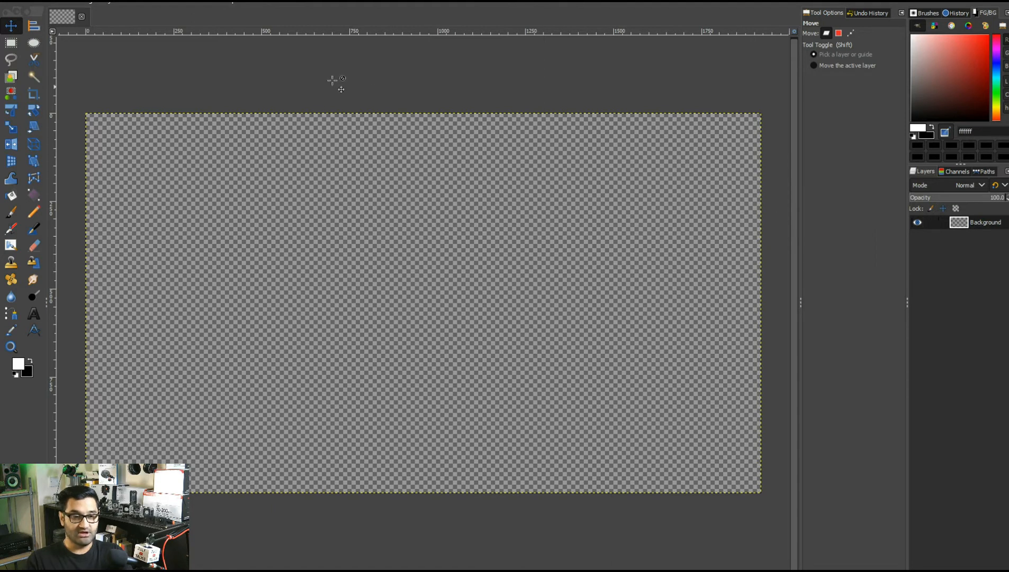
{"action": "left_click", "coordinate": [9, 4]}
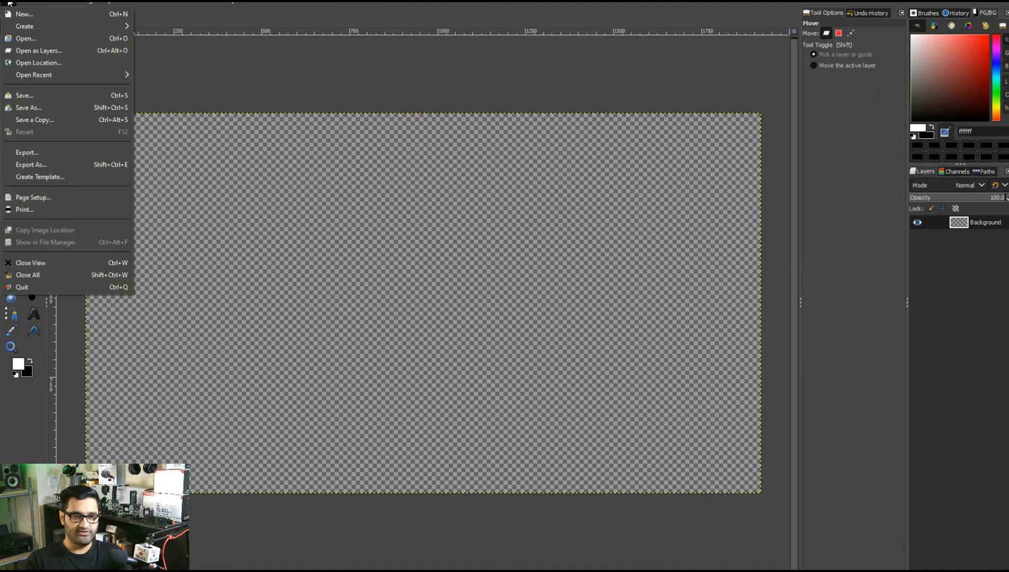
{"action": "left_click", "coordinate": [31, 39]}
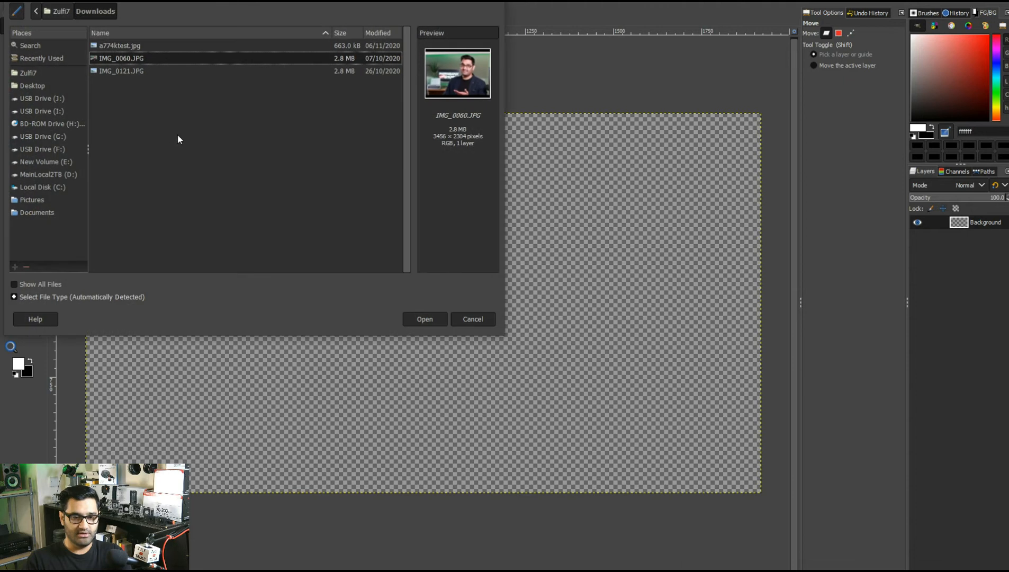
{"action": "left_click", "coordinate": [112, 47]}
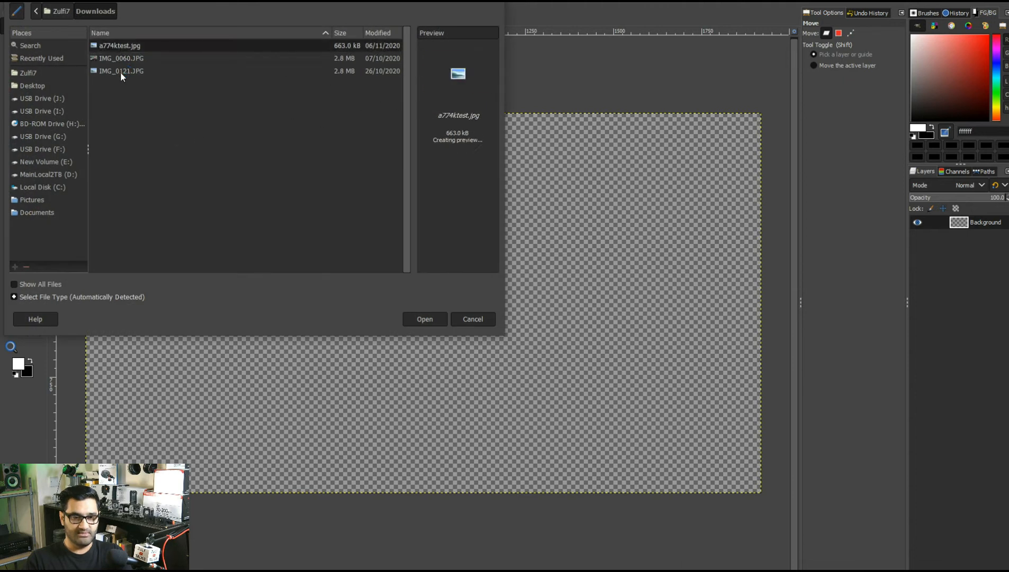
{"action": "left_click", "coordinate": [121, 72]}
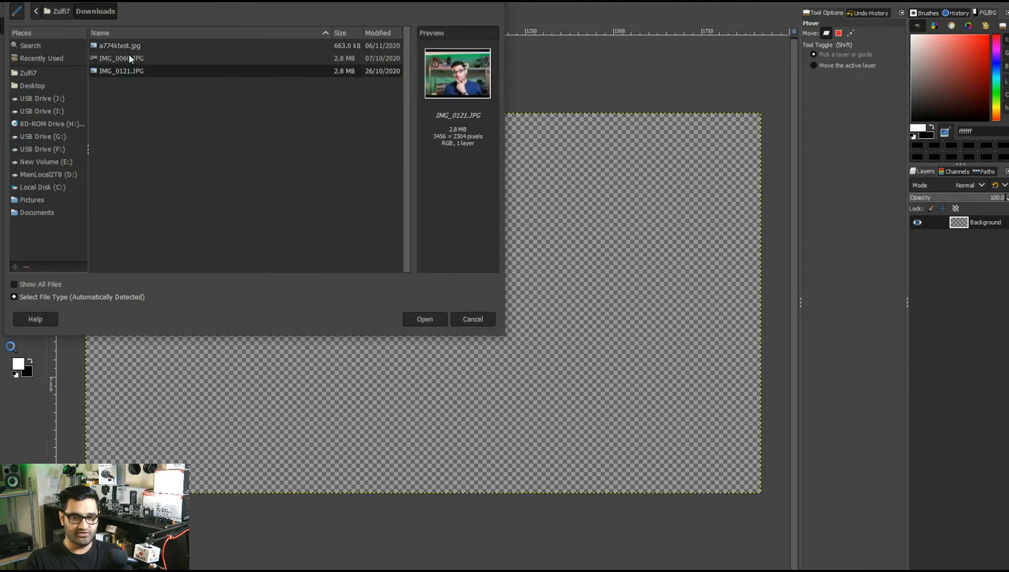
{"action": "key", "text": "Return"}
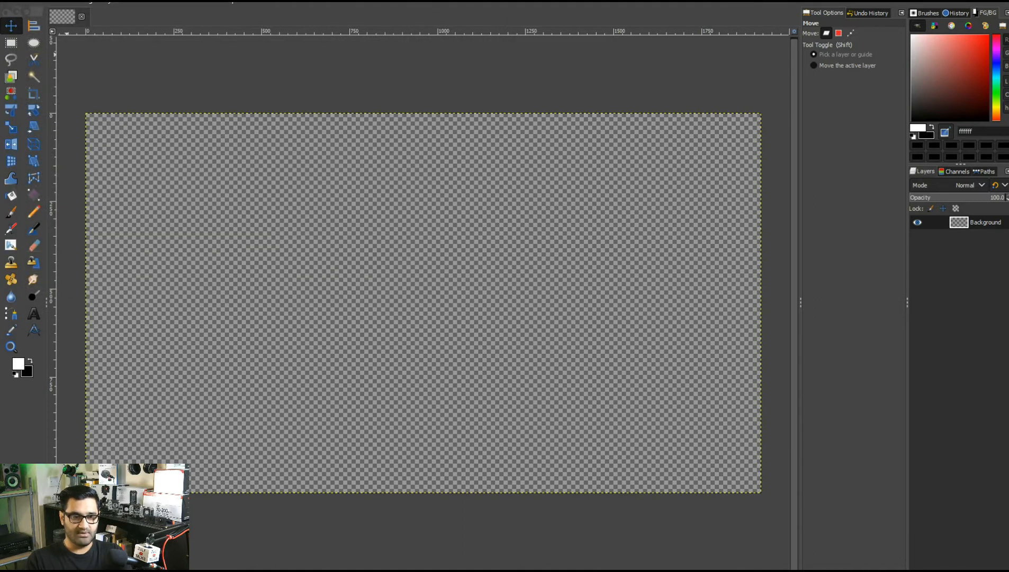
Step: Open a774ktest.jpg from Downloads as a layer in the current image, keeping its embedded colour profile
{"action": "left_click", "coordinate": [6, 4]}
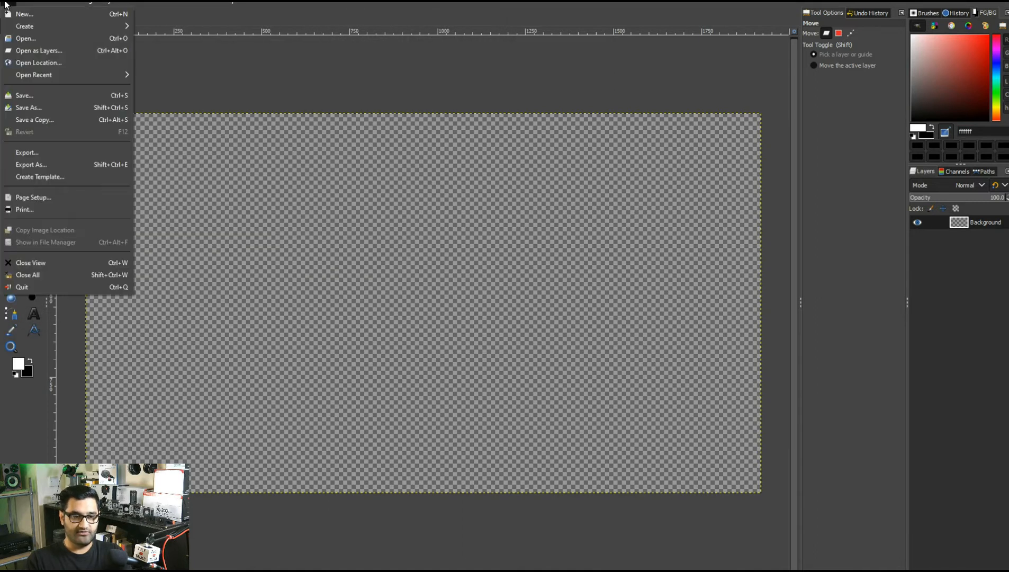
{"action": "left_click", "coordinate": [71, 51]}
{"action": "left_click", "coordinate": [147, 47]}
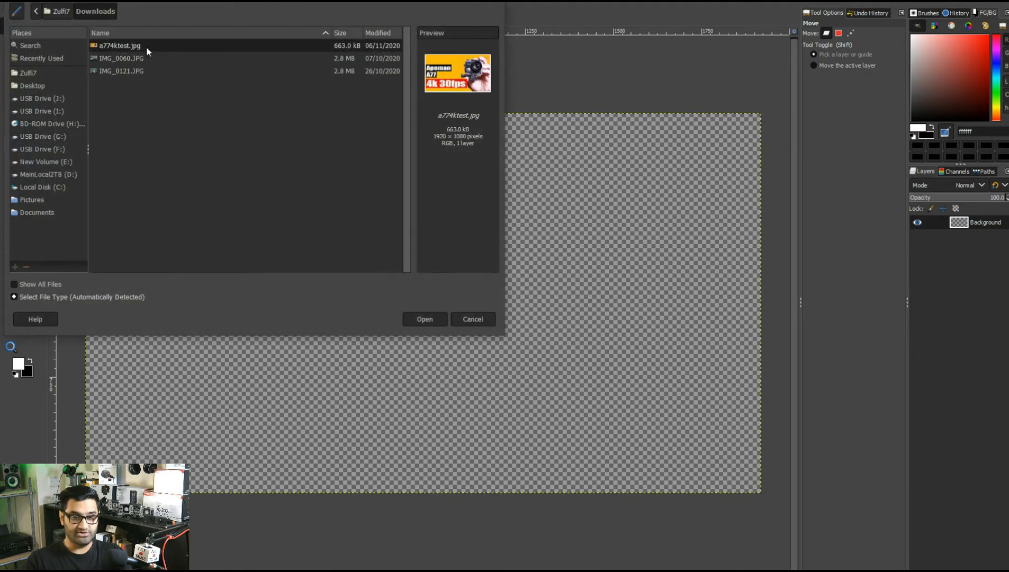
{"action": "left_click", "coordinate": [433, 319]}
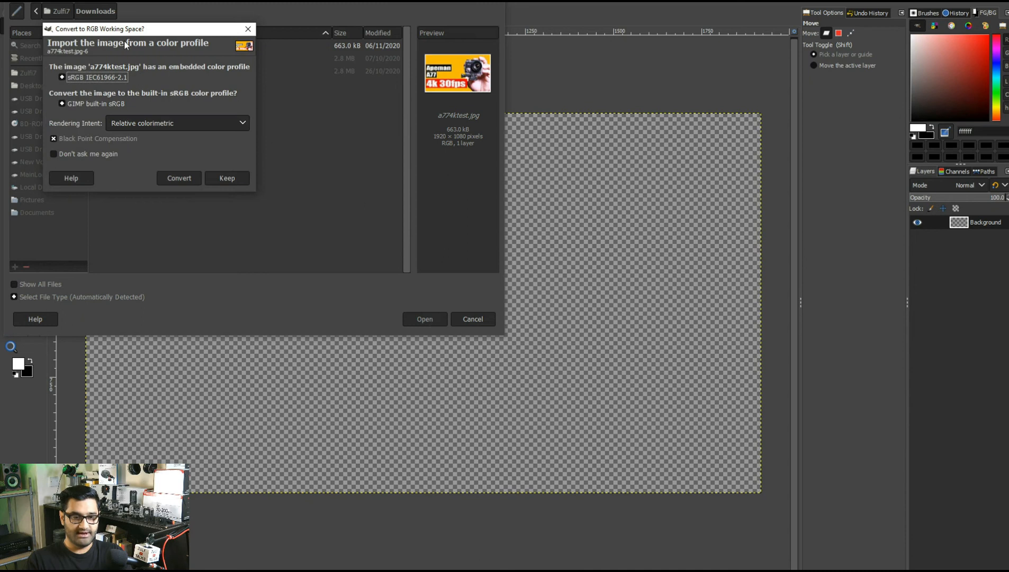
{"action": "left_click_drag", "start_coordinate": [130, 28], "coordinate": [229, 43]}
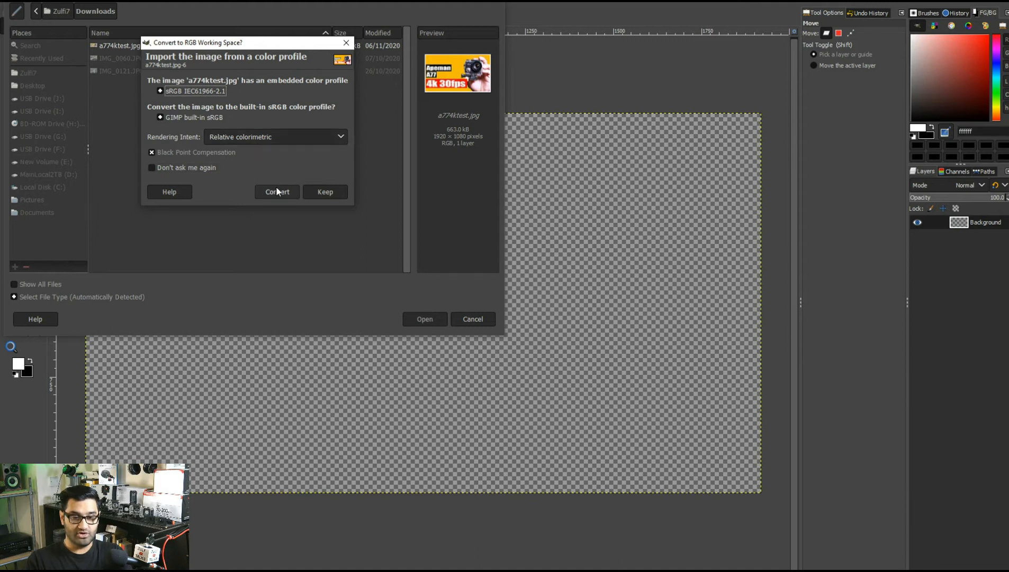
{"action": "left_click", "coordinate": [314, 192]}
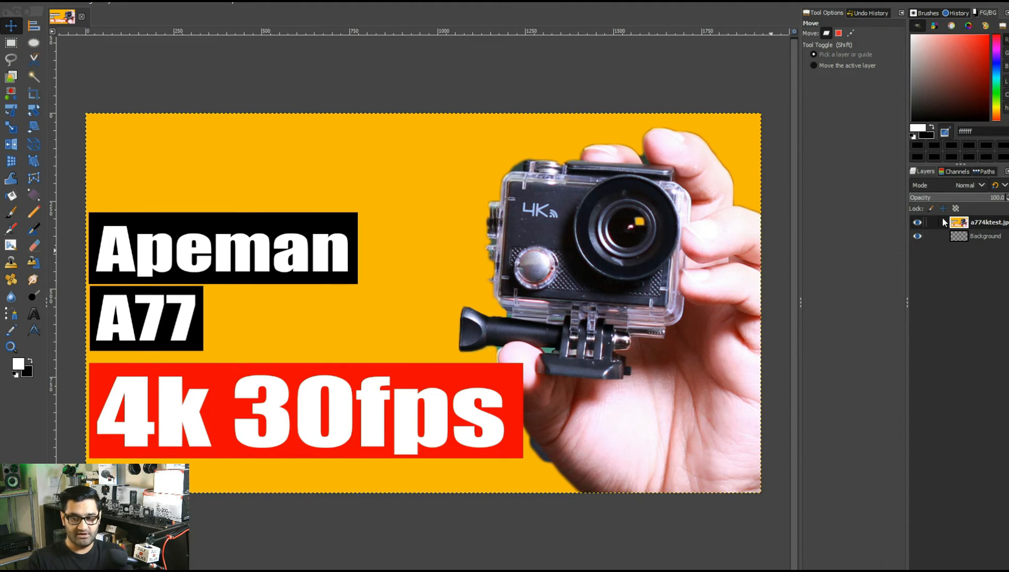
Step: Toggle the visibility of the a774ktest.jpg layer to compare it with the transparent Background layer
{"action": "left_click", "coordinate": [917, 223]}
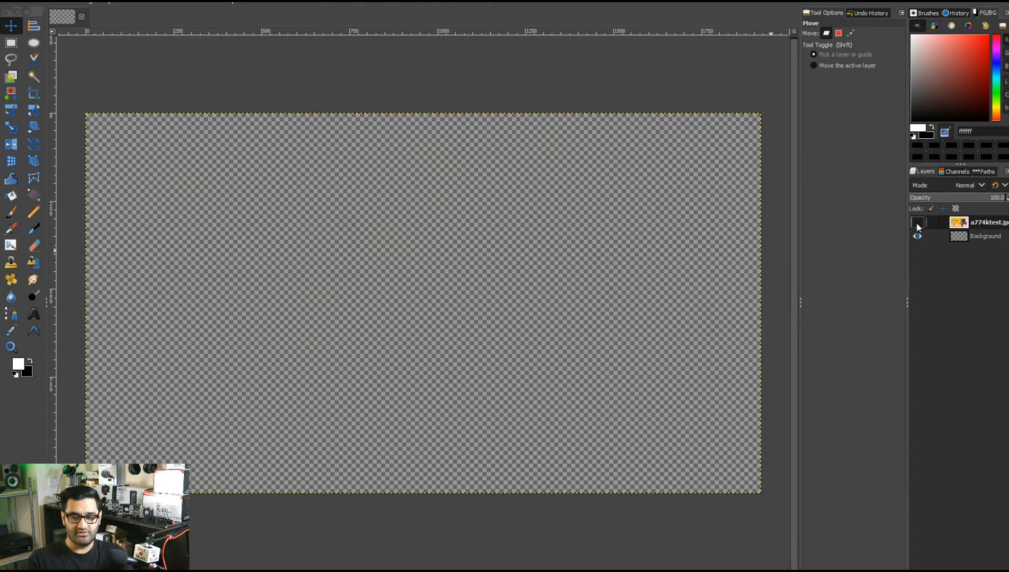
{"action": "left_click", "coordinate": [918, 223]}
{"action": "left_click", "coordinate": [918, 223]}
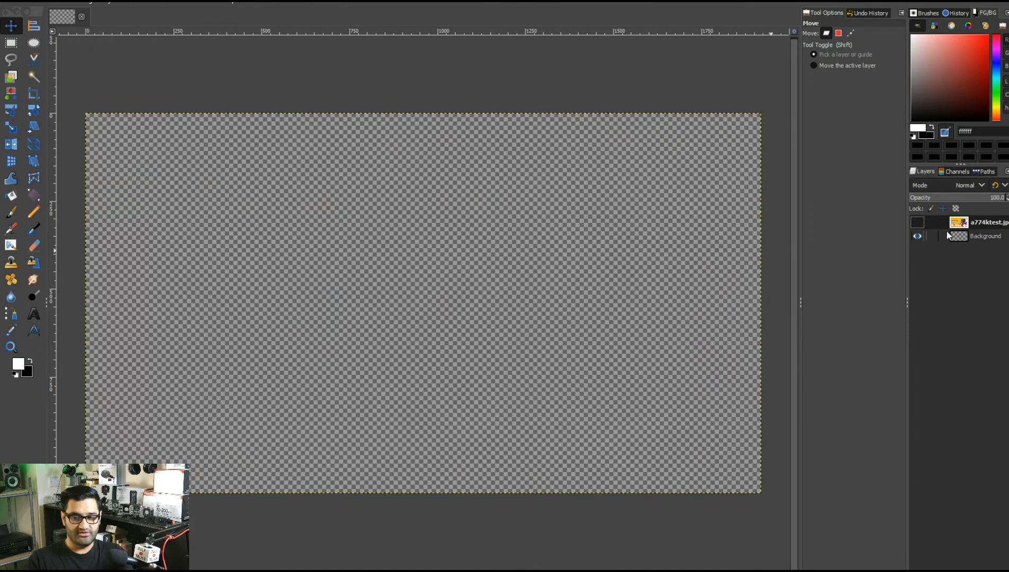
{"action": "left_click", "coordinate": [931, 235]}
{"action": "left_click", "coordinate": [959, 224]}
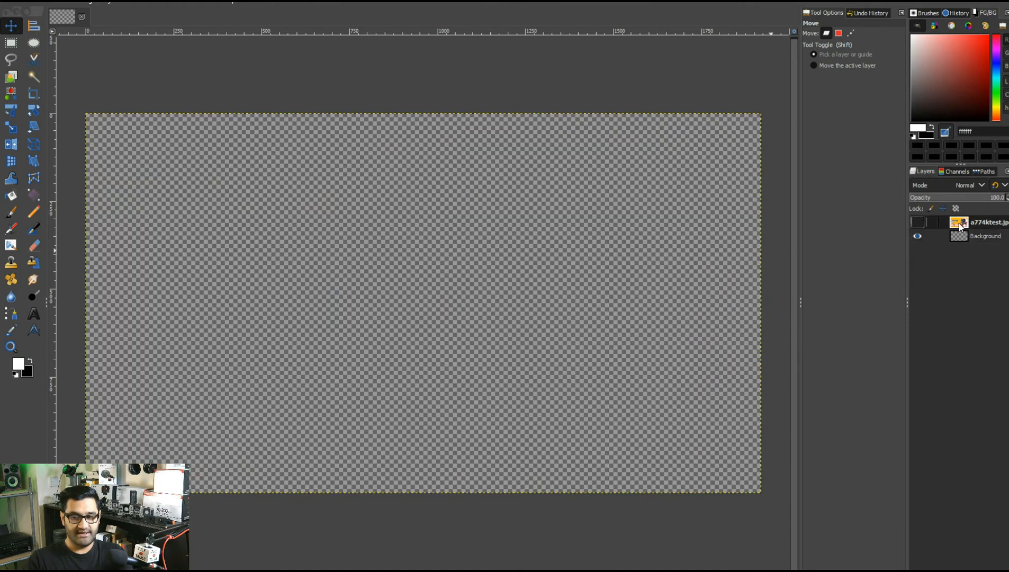
{"action": "left_click", "coordinate": [918, 223]}
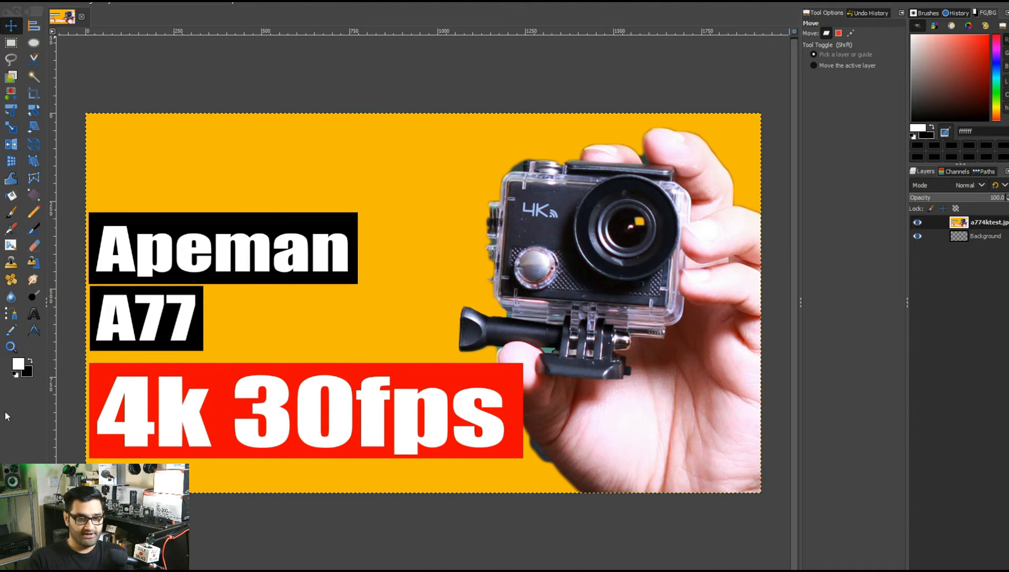
Step: Set the background colour to fdba0a by sampling the yellow area of the a774ktest.jpg thumbnail
{"action": "left_click", "coordinate": [30, 371]}
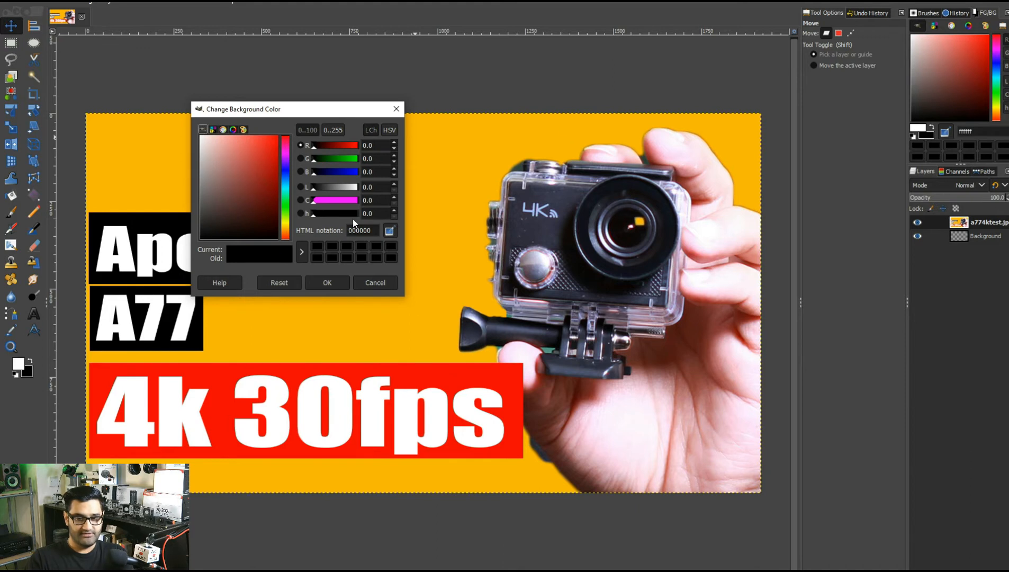
{"action": "left_click", "coordinate": [391, 233]}
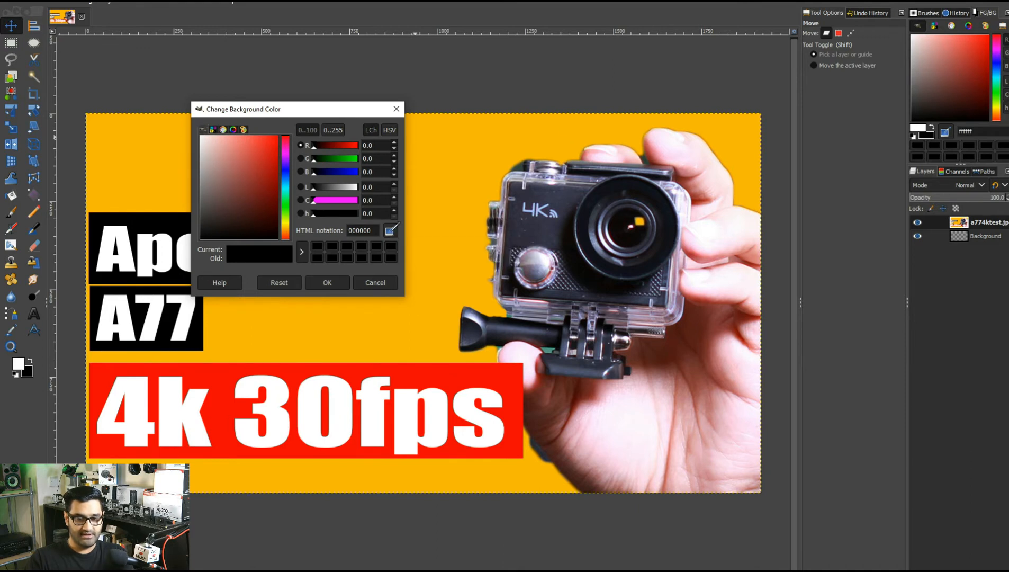
{"action": "left_click", "coordinate": [449, 162]}
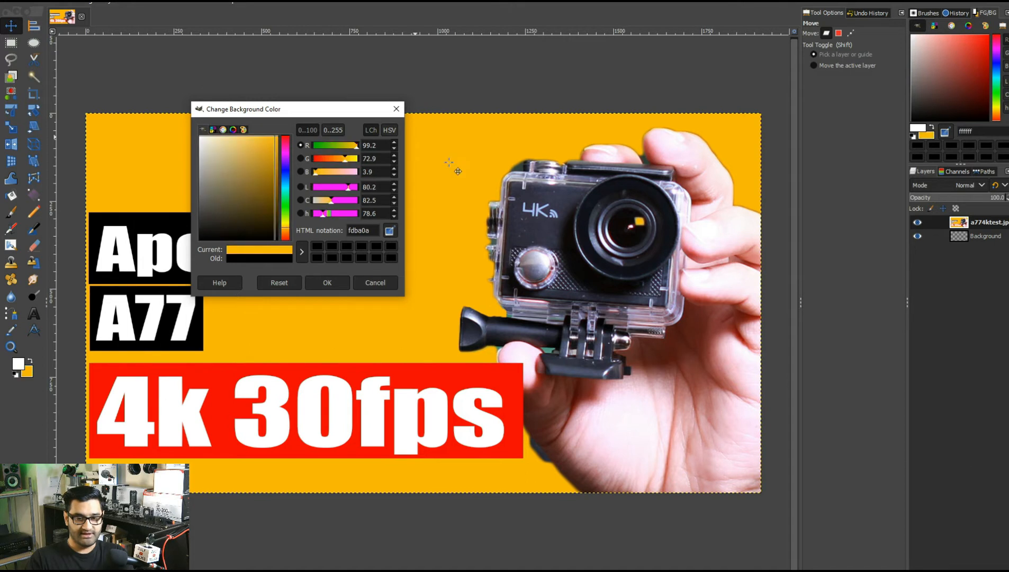
{"action": "left_click", "coordinate": [334, 282]}
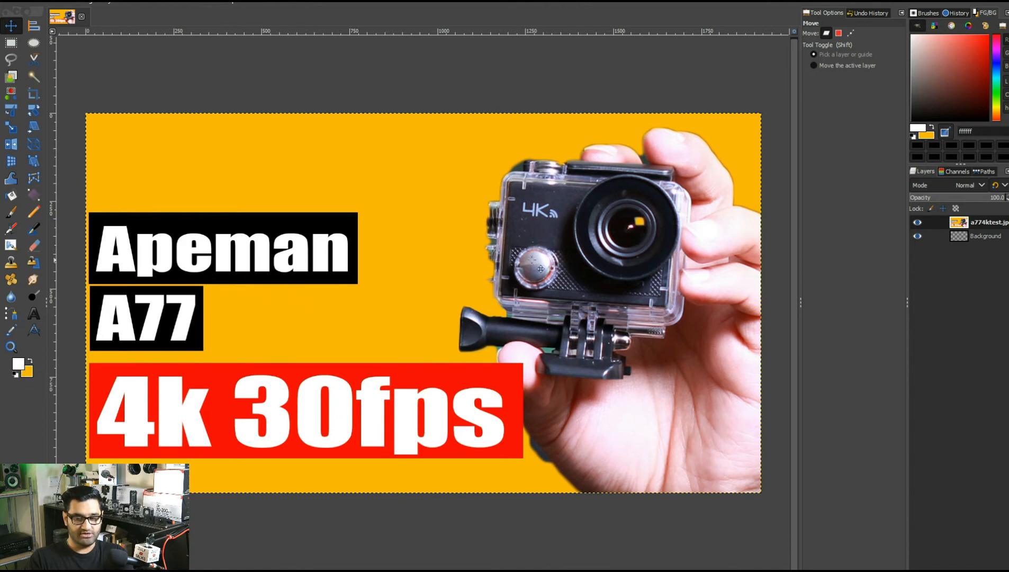
Step: Hide the a774ktest.jpg layer and fill the Background layer with the yellow background colour
{"action": "left_click", "coordinate": [917, 222]}
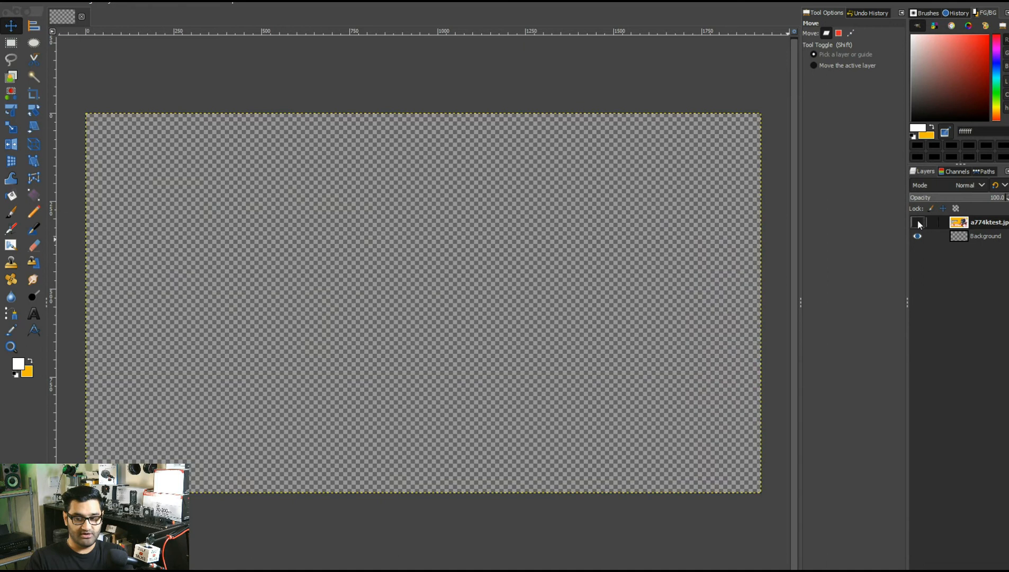
{"action": "left_click", "coordinate": [957, 237]}
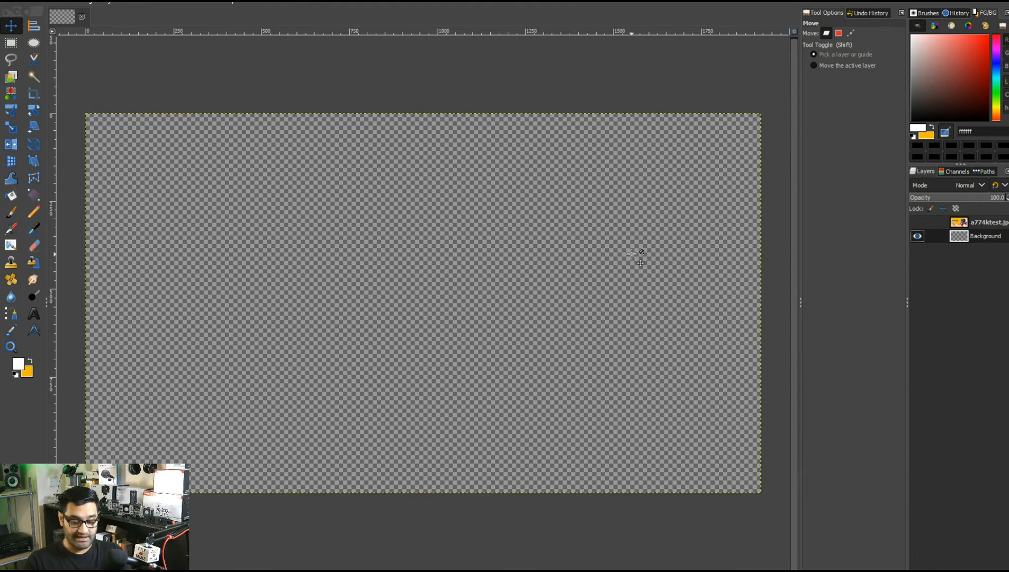
{"action": "key", "text": "ctrl+period"}
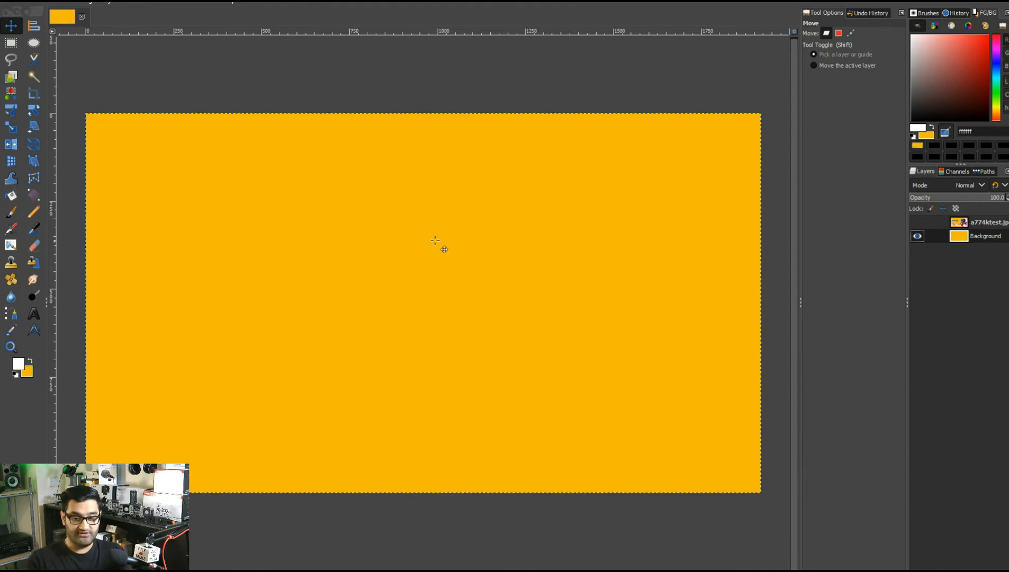
Step: Swap the foreground and background colours to try a white fill on the Background layer, and swap back to refill it yellow
{"action": "left_click", "coordinate": [31, 361]}
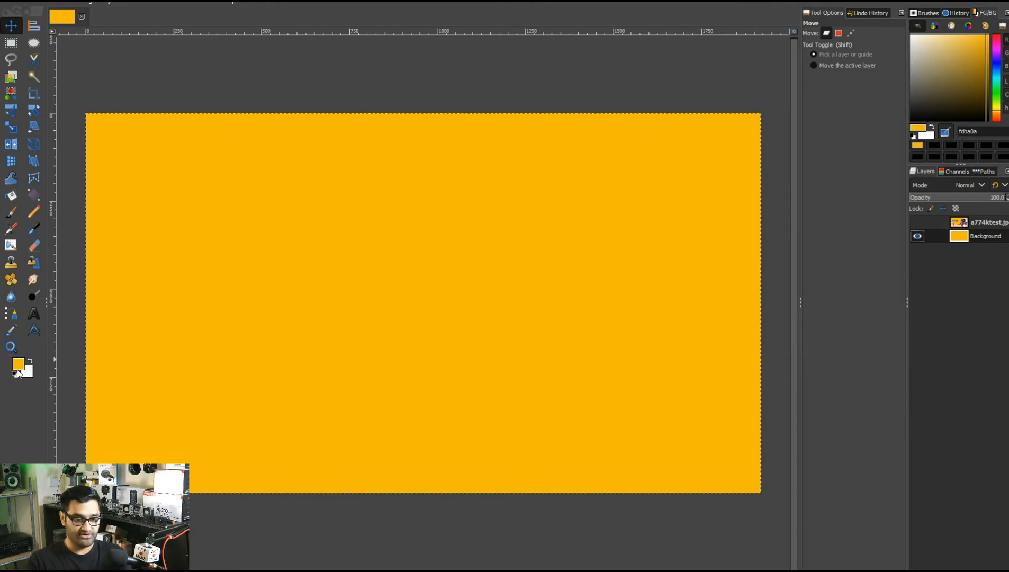
{"action": "key", "text": "x"}
{"action": "key", "text": "x"}
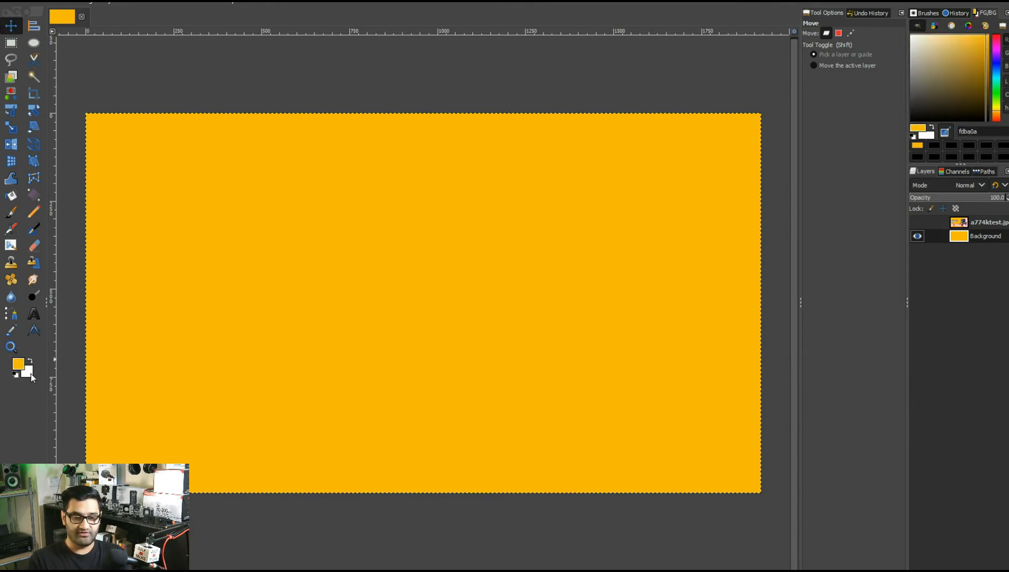
{"action": "key", "text": "ctrl+period"}
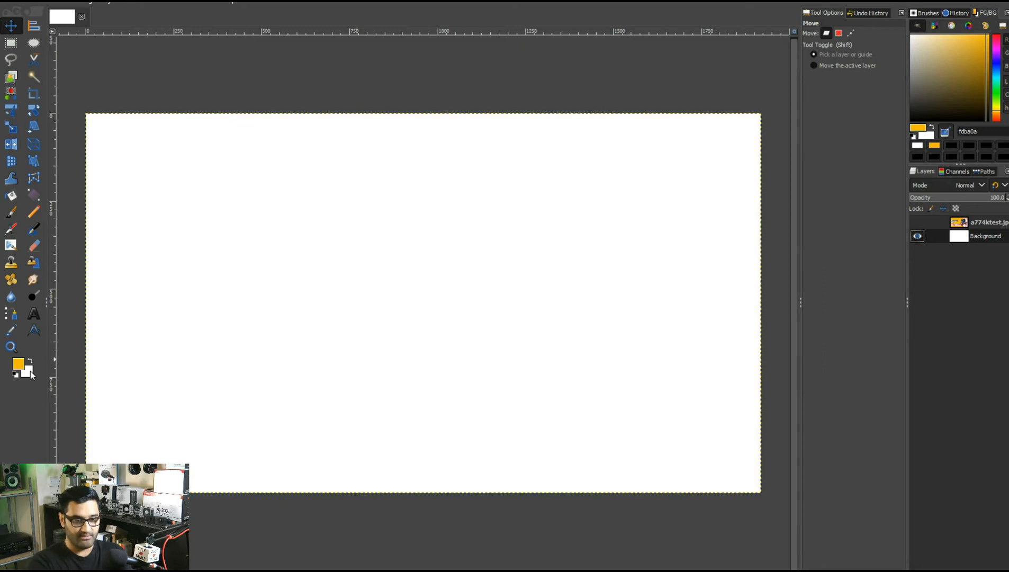
{"action": "key", "text": "x"}
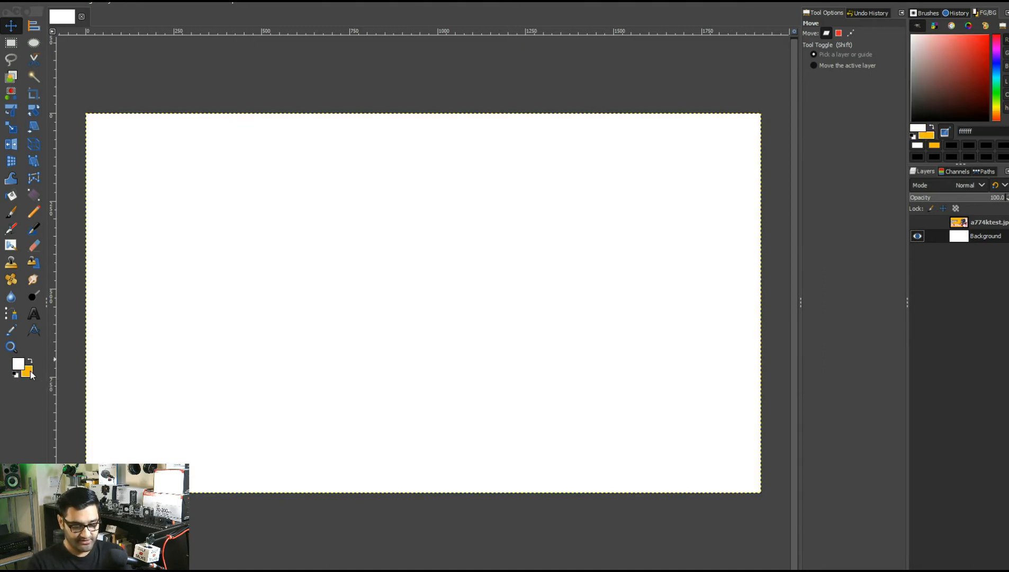
{"action": "key", "text": "ctrl+period"}
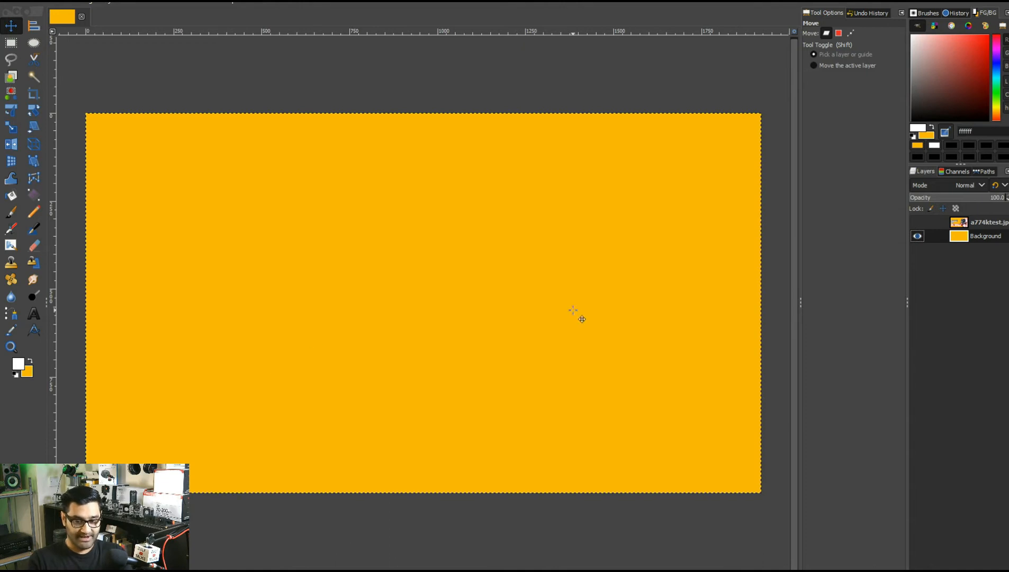
Step: Select the a774ktest.jpg layer and toggle its visibility
{"action": "left_click", "coordinate": [959, 222]}
{"action": "left_click", "coordinate": [917, 222]}
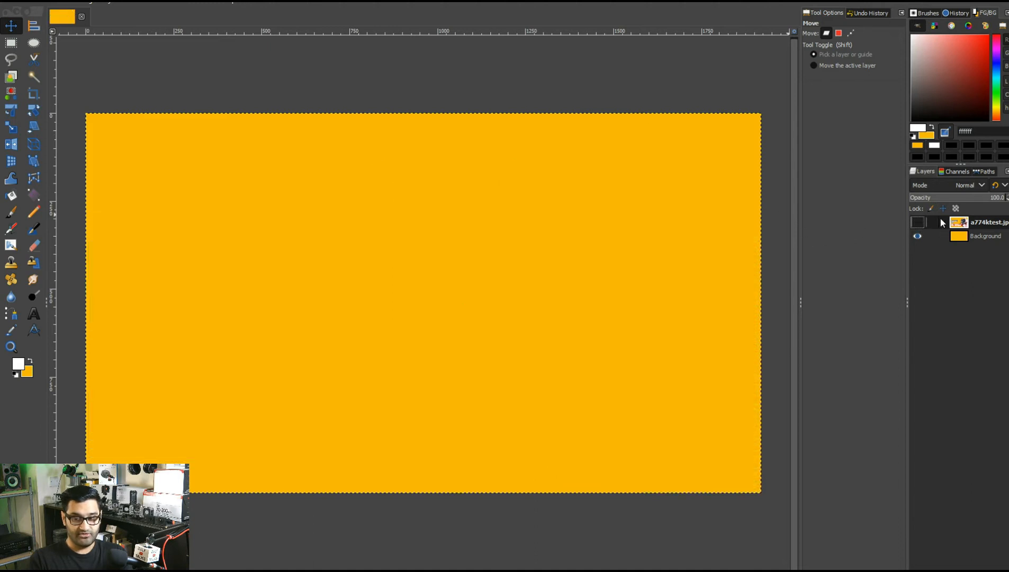
Step: Show the a774ktest.jpg reference layer and delete it, keeping only the yellow Background layer
{"action": "left_click", "coordinate": [917, 221]}
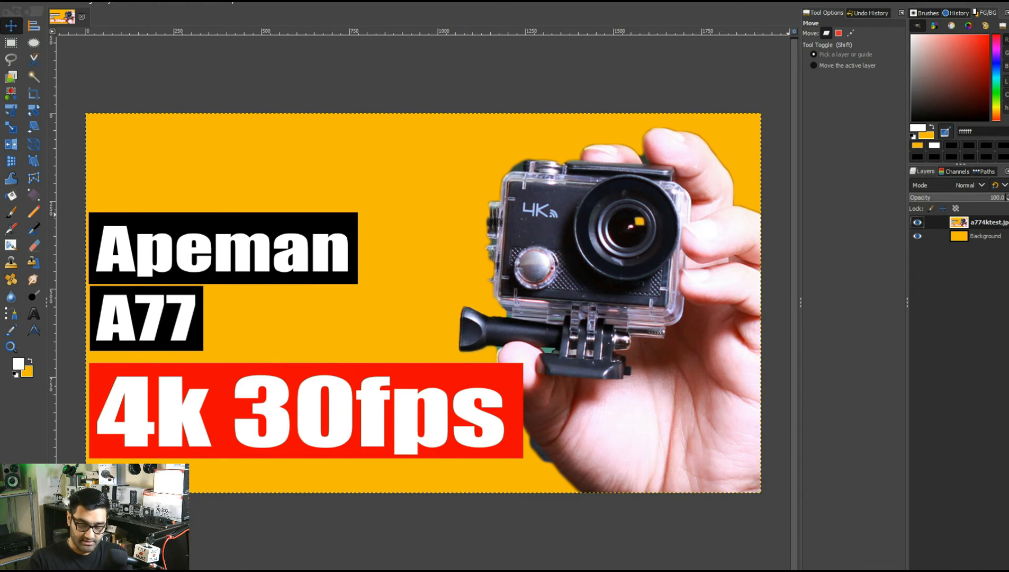
{"action": "key", "text": "ctrl+z"}
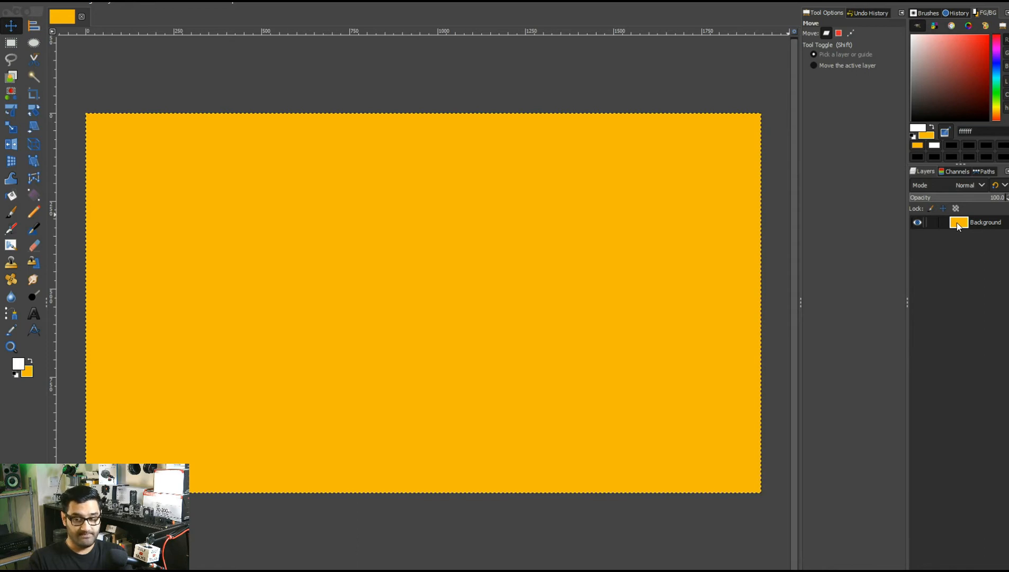
Step: Preview IMG_0060.JPG and IMG_0121.JPG in the Downloads folder and open IMG_0060.JPG as a new layer
{"action": "left_click", "coordinate": [9, 6]}
{"action": "left_click", "coordinate": [37, 50]}
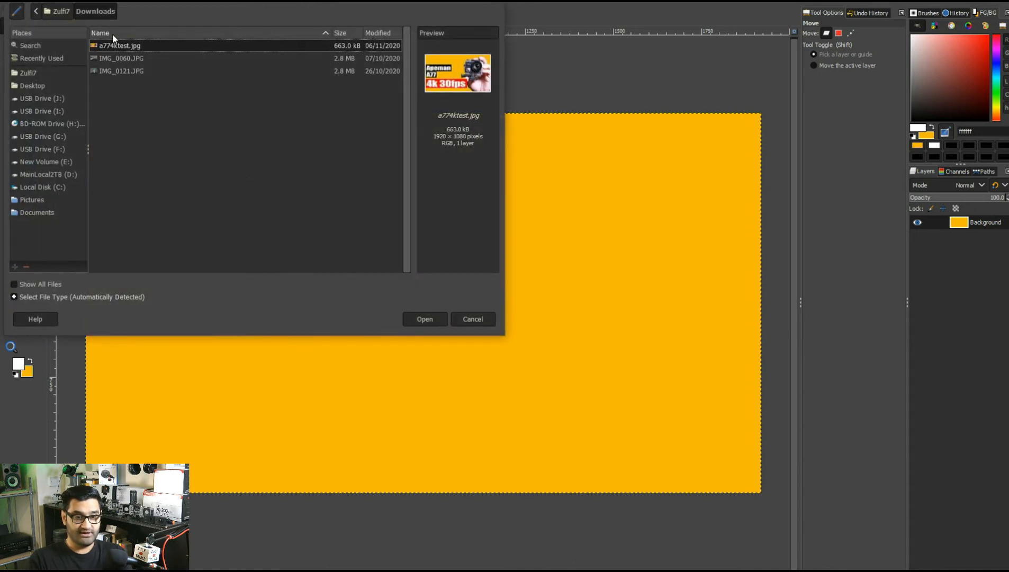
{"action": "left_click", "coordinate": [140, 58]}
{"action": "left_click", "coordinate": [151, 70]}
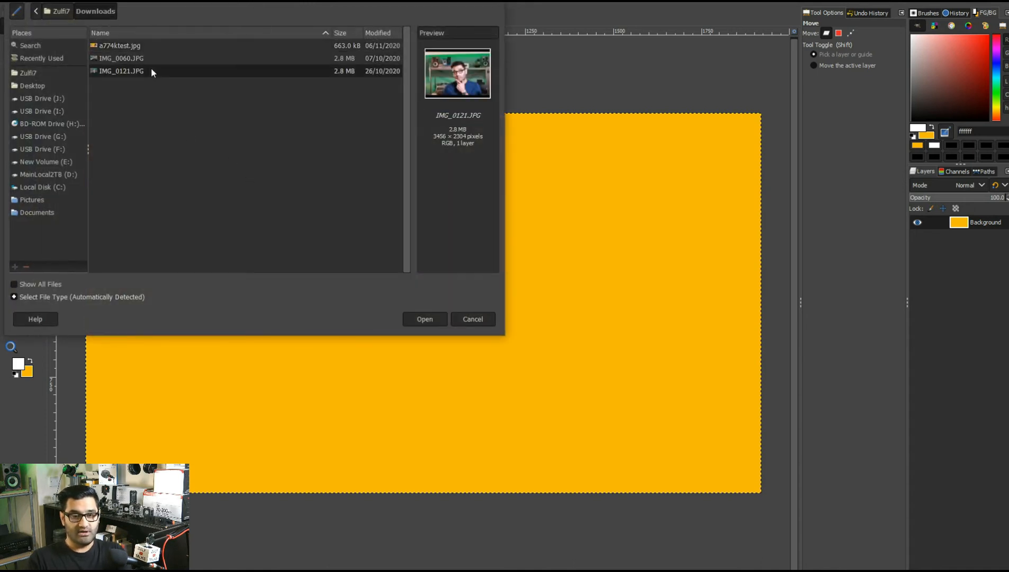
{"action": "left_click", "coordinate": [145, 57]}
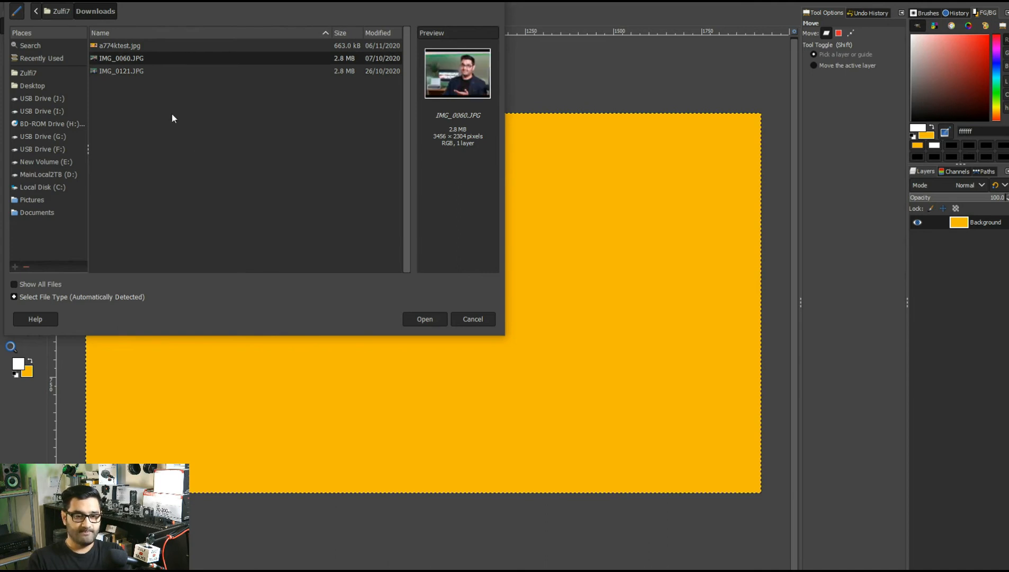
{"action": "left_click", "coordinate": [162, 71]}
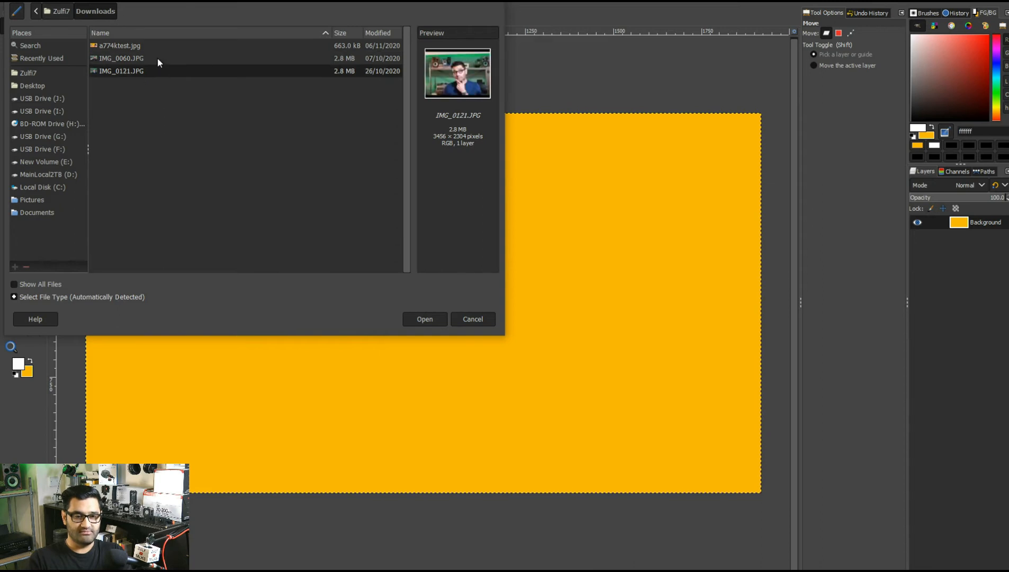
{"action": "left_click", "coordinate": [157, 59]}
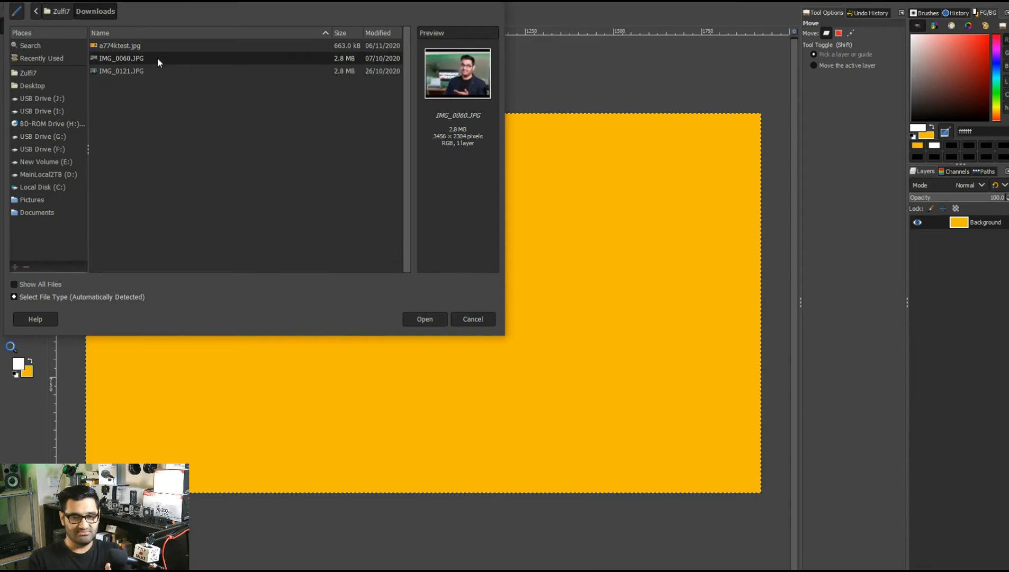
{"action": "left_click", "coordinate": [426, 318]}
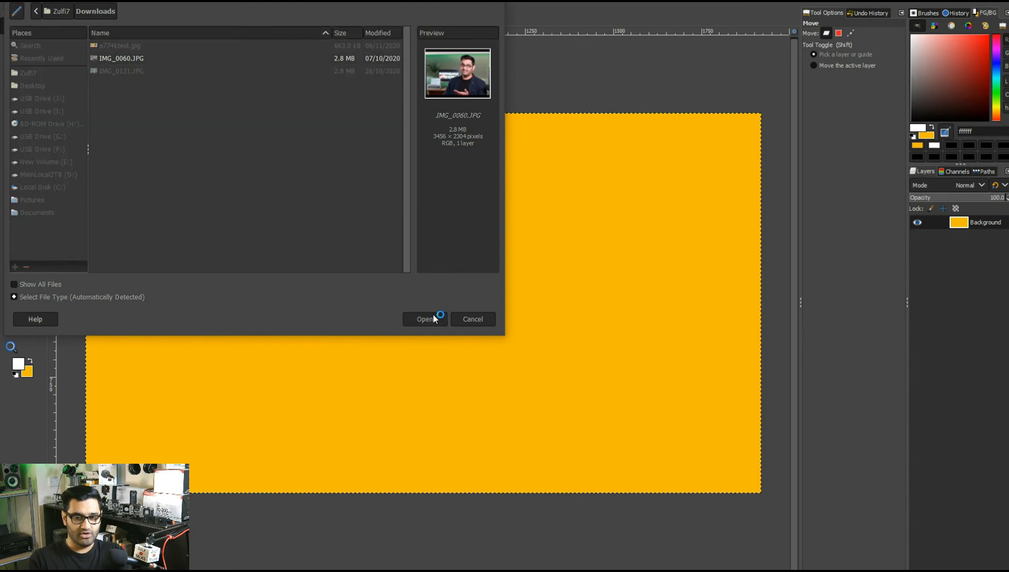
Step: Move the oversized IMG_0060.JPG layer down and to the right, with the man's face at the canvas's right edge
{"action": "scroll", "coordinate": [448, 253], "scroll_direction": "down", "scroll_amount": 2}
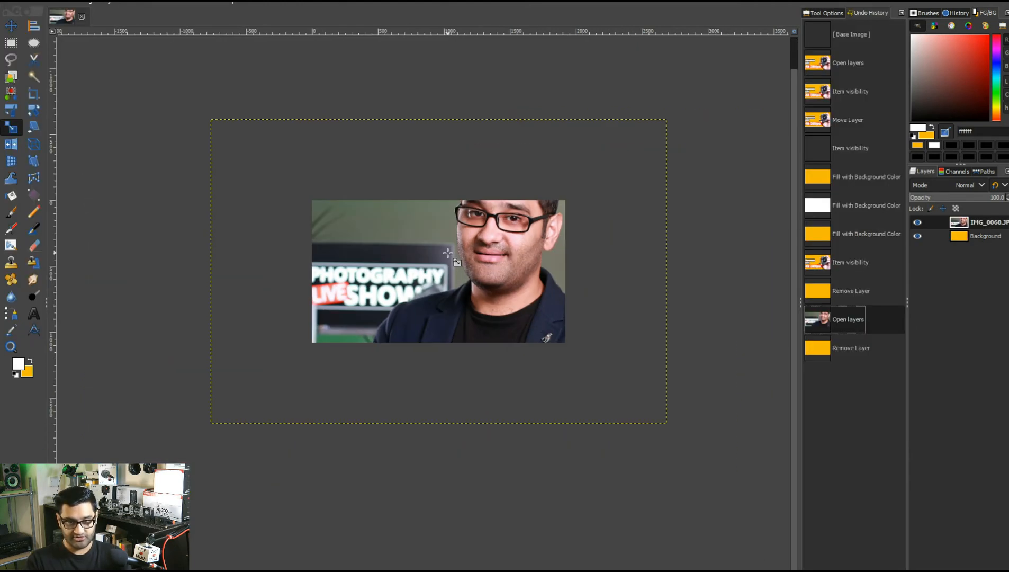
{"action": "scroll", "coordinate": [447, 253], "scroll_direction": "up", "scroll_amount": 6}
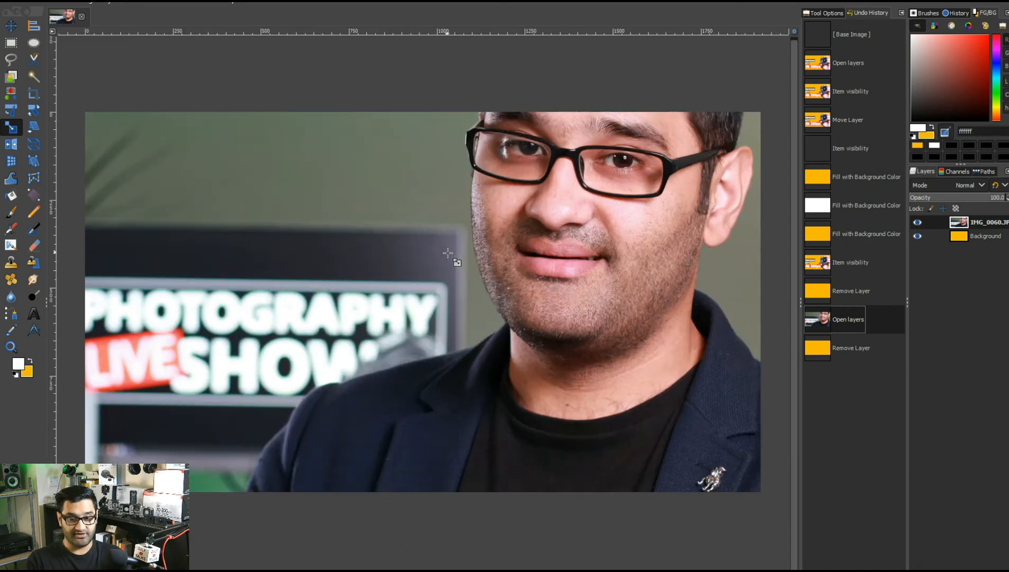
{"action": "scroll", "coordinate": [448, 253], "scroll_direction": "down", "scroll_amount": 8}
{"action": "scroll", "coordinate": [448, 253], "scroll_direction": "down", "scroll_amount": 1}
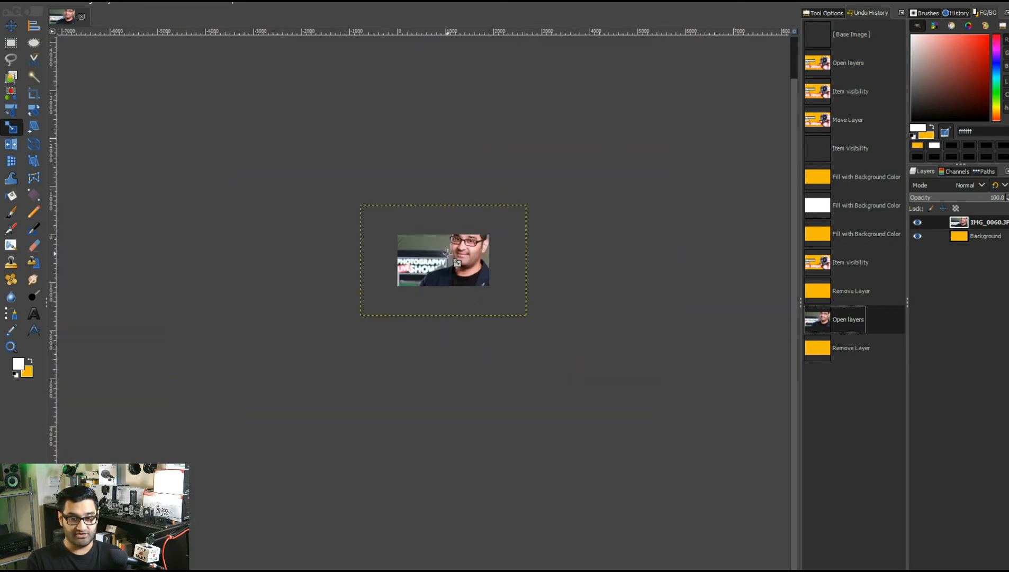
{"action": "scroll", "coordinate": [447, 253], "scroll_direction": "up", "scroll_amount": 3}
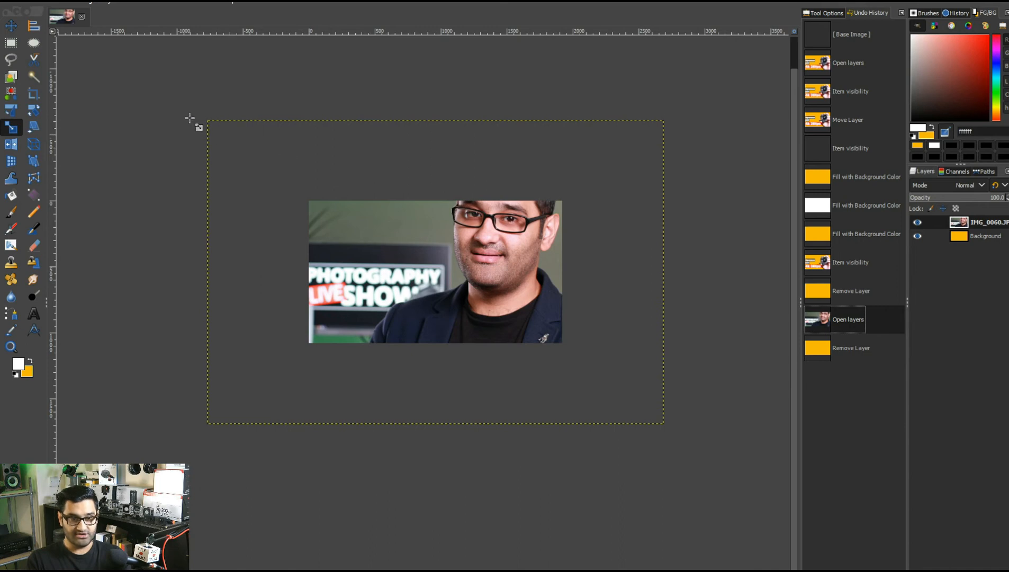
{"action": "left_click", "coordinate": [13, 29]}
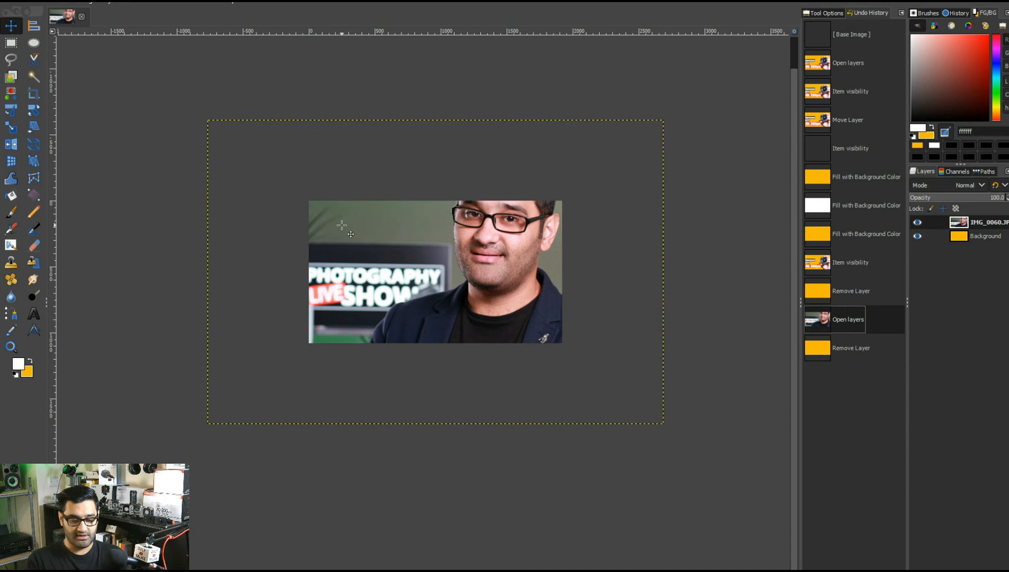
{"action": "left_click_drag", "start_coordinate": [342, 226], "coordinate": [421, 262]}
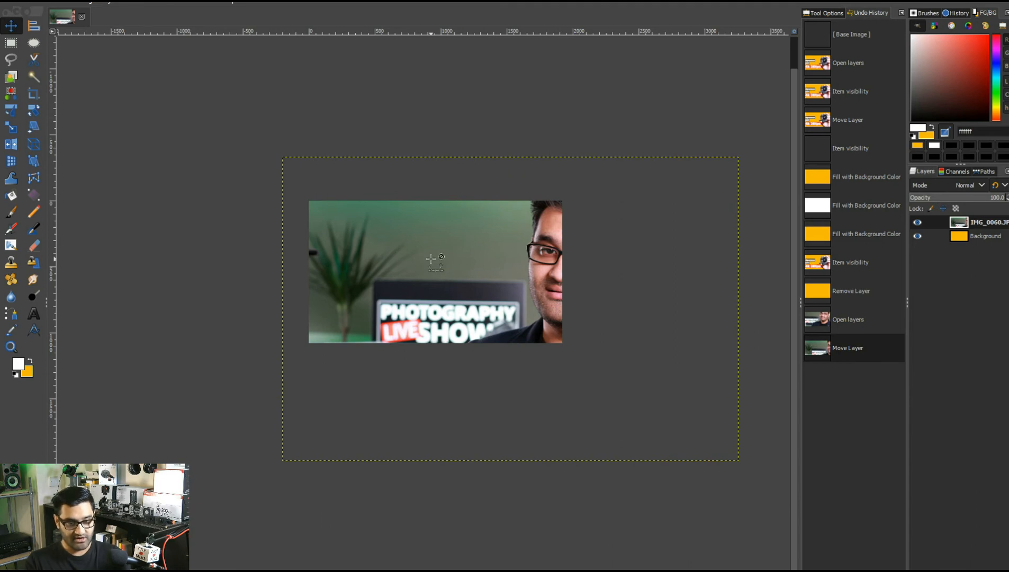
Step: Scale the IMG_0060.JPG layer down to about 1559 × 1039 px and move it fully onto the yellow canvas
{"action": "key", "text": "shift+s"}
{"action": "left_click", "coordinate": [431, 260]}
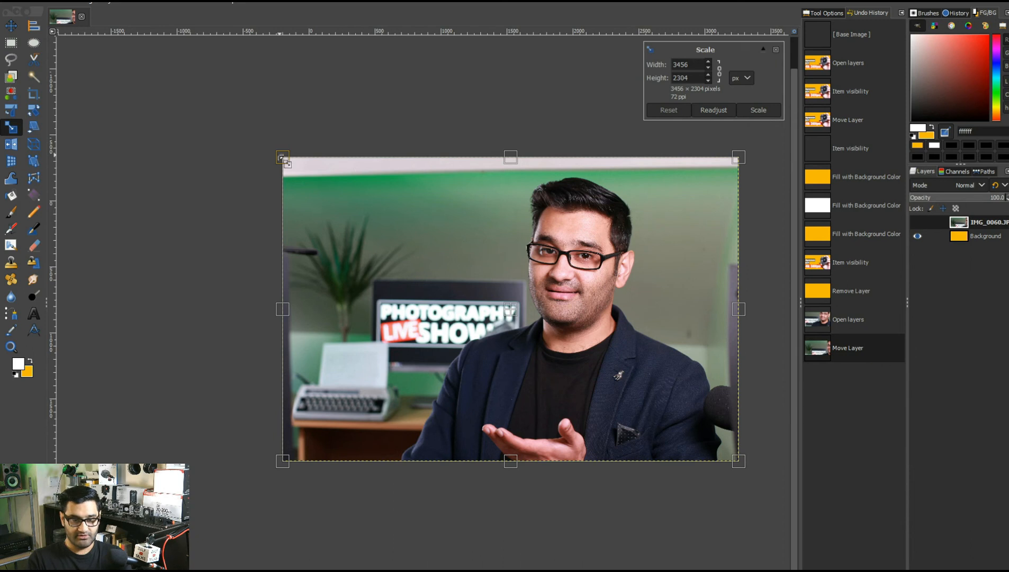
{"action": "left_click_drag", "start_coordinate": [279, 155], "coordinate": [507, 369]}
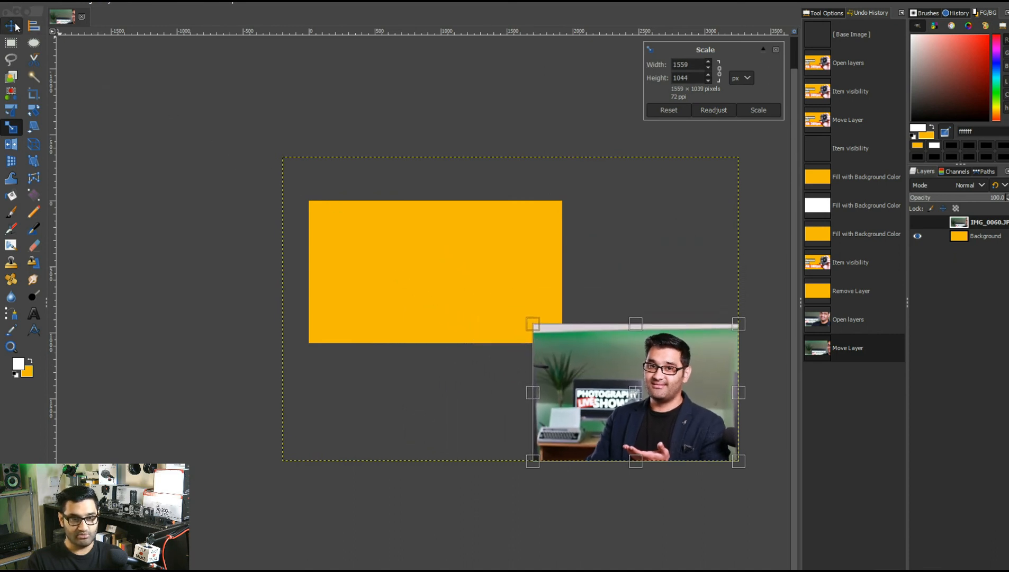
{"action": "left_click", "coordinate": [11, 26]}
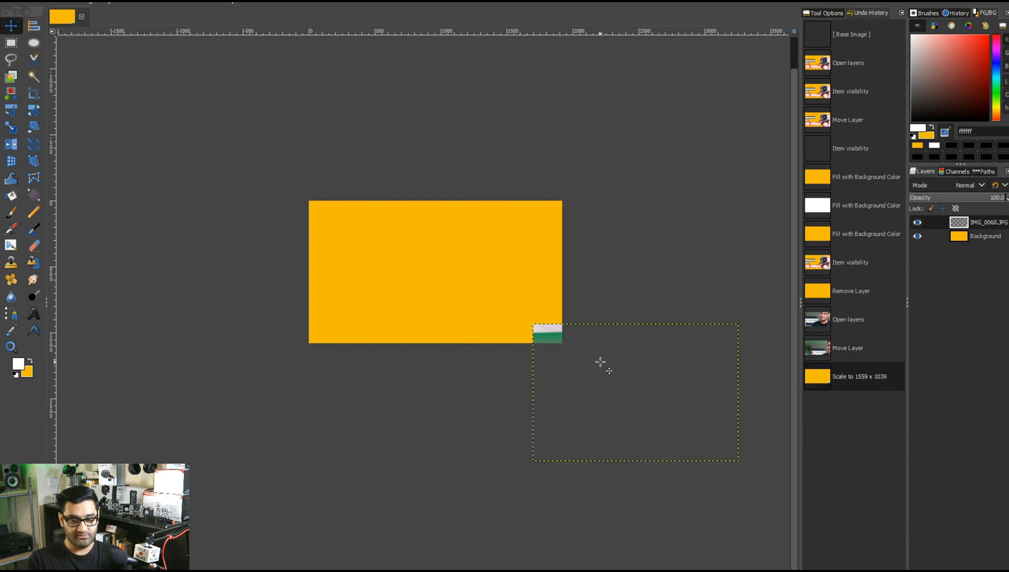
{"action": "left_click_drag", "start_coordinate": [560, 345], "coordinate": [350, 223]}
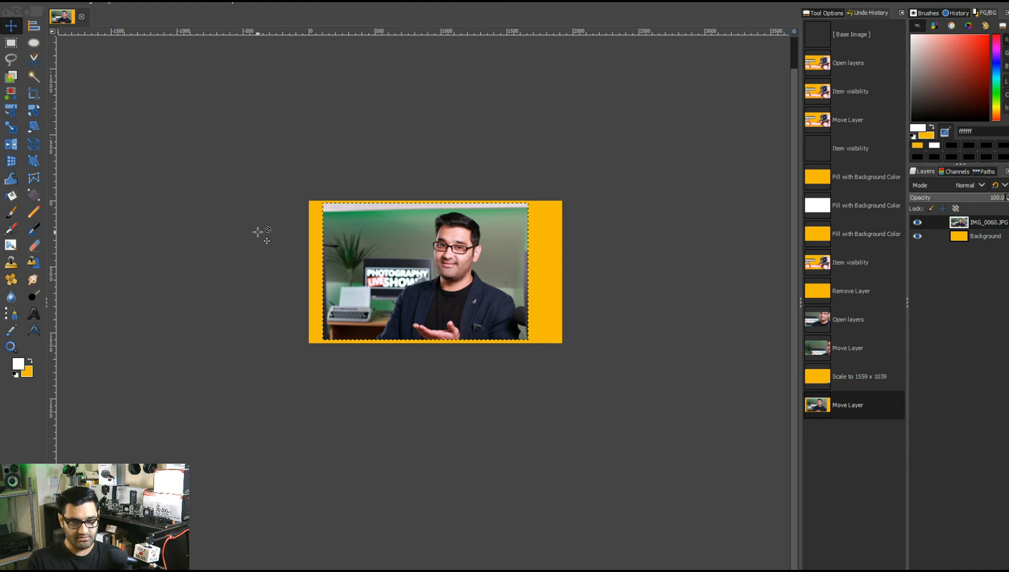
{"action": "left_click", "coordinate": [33, 79]}
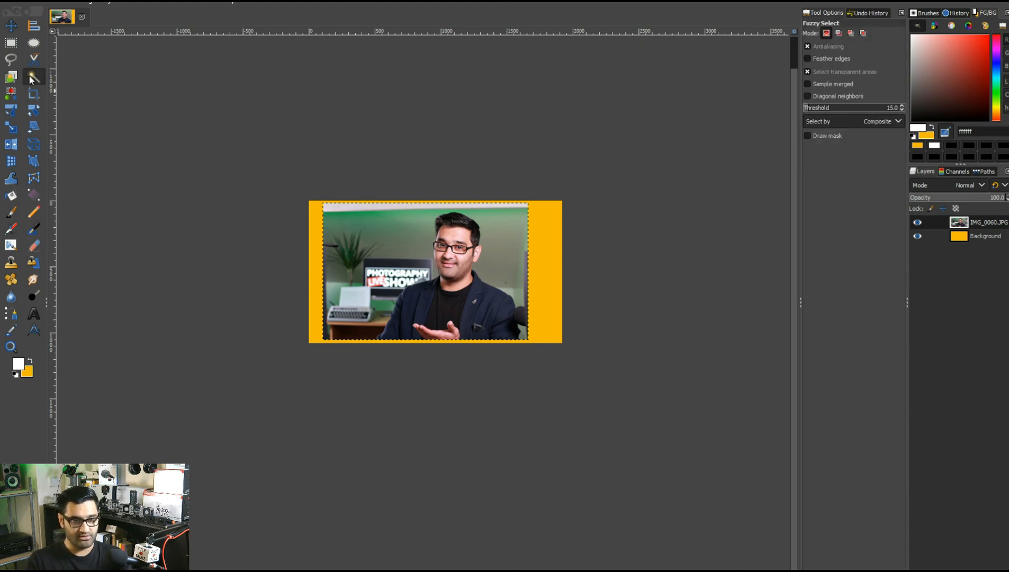
{"action": "left_click", "coordinate": [11, 26]}
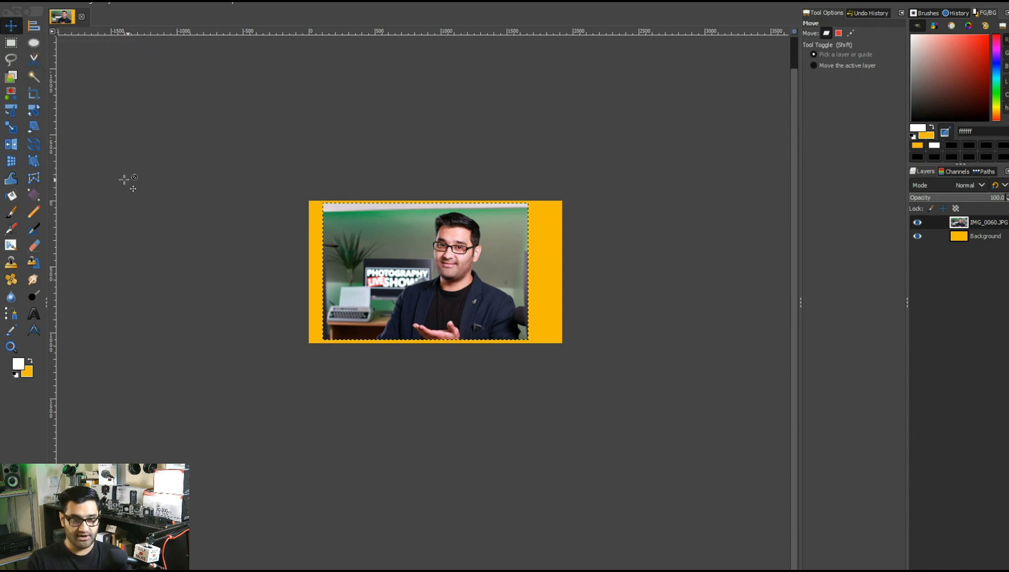
{"action": "left_click", "coordinate": [32, 81]}
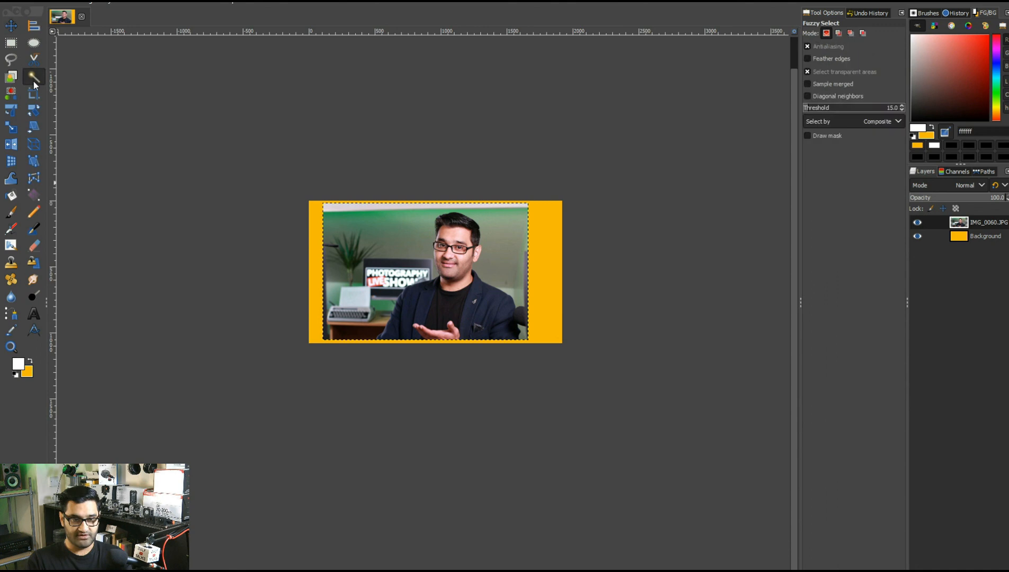
{"action": "key", "text": "m"}
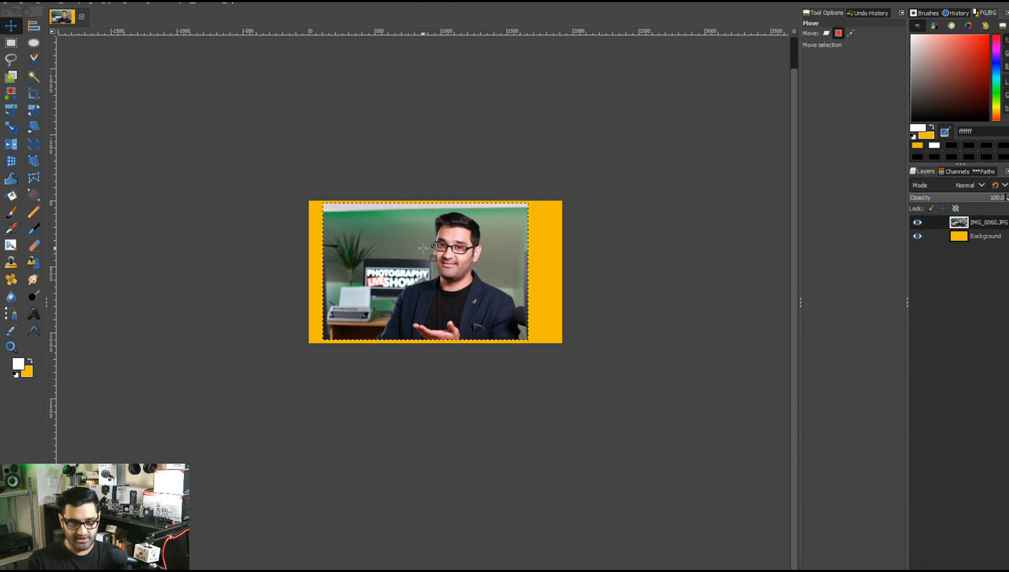
Step: Scale the IMG_0060.JPG layer up to about 1743 × 1162 px and move it against the canvas's right edge
{"action": "scroll", "coordinate": [423, 247], "scroll_direction": "up", "scroll_amount": 4}
{"action": "scroll", "coordinate": [423, 248], "scroll_direction": "down", "scroll_amount": 4}
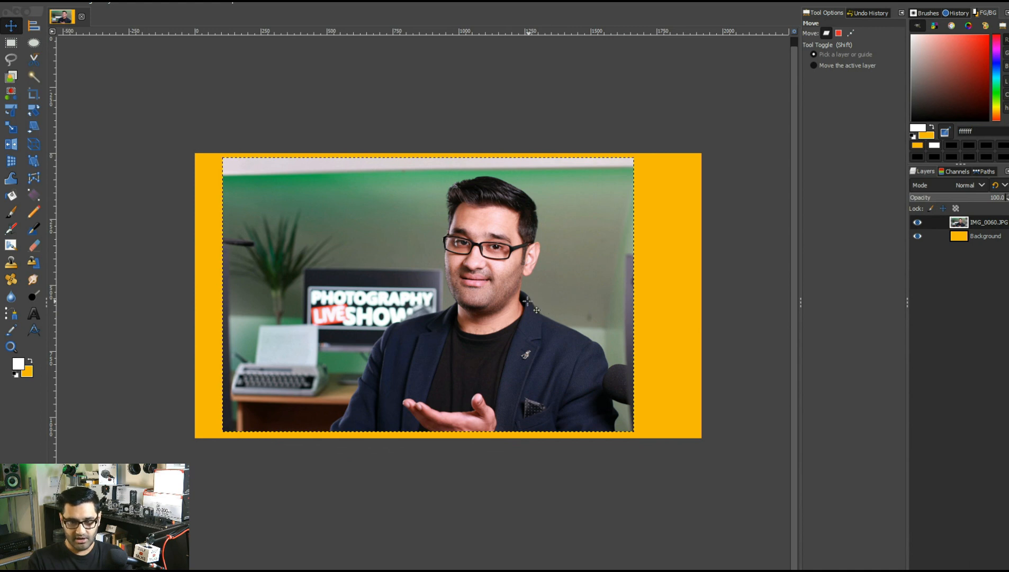
{"action": "key", "text": "shift+s"}
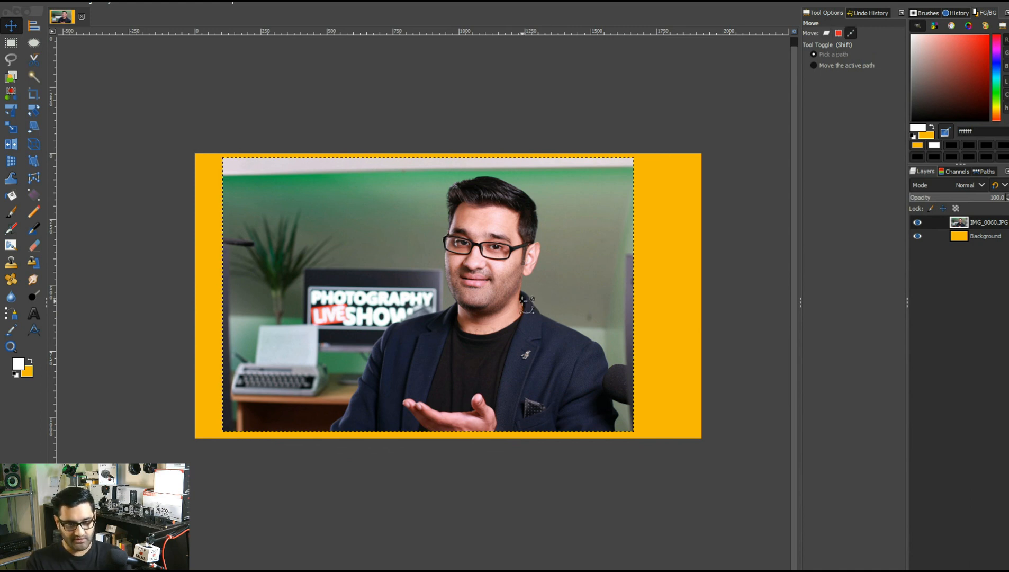
{"action": "left_click", "coordinate": [527, 302]}
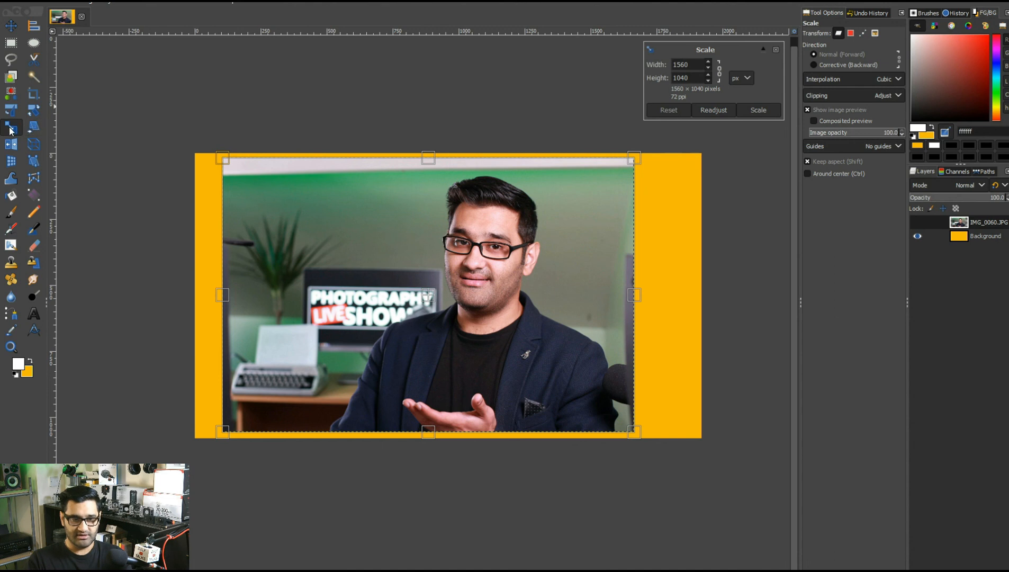
{"action": "left_click_drag", "start_coordinate": [226, 161], "coordinate": [178, 129]}
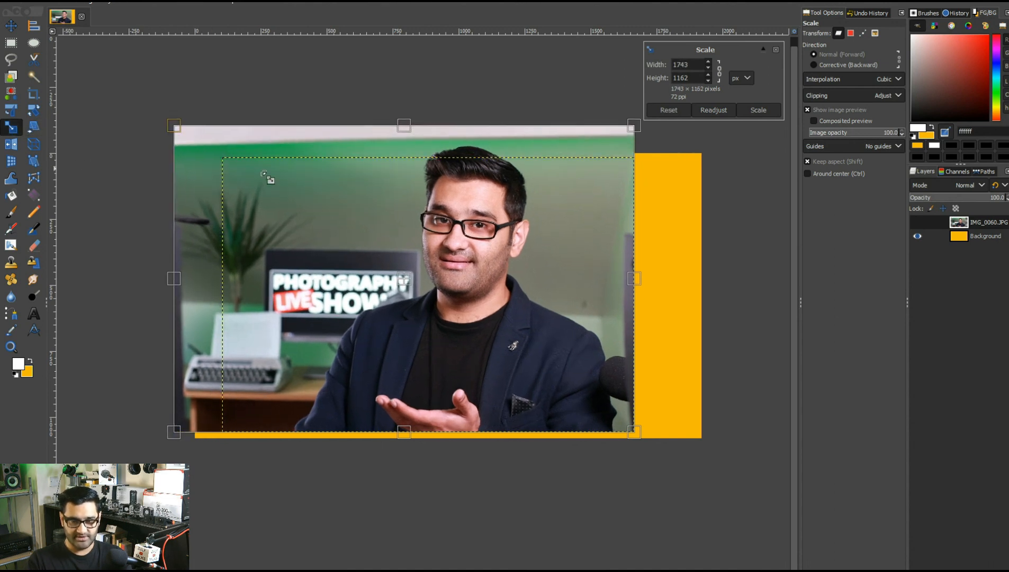
{"action": "key", "text": "Return"}
{"action": "key", "text": "m"}
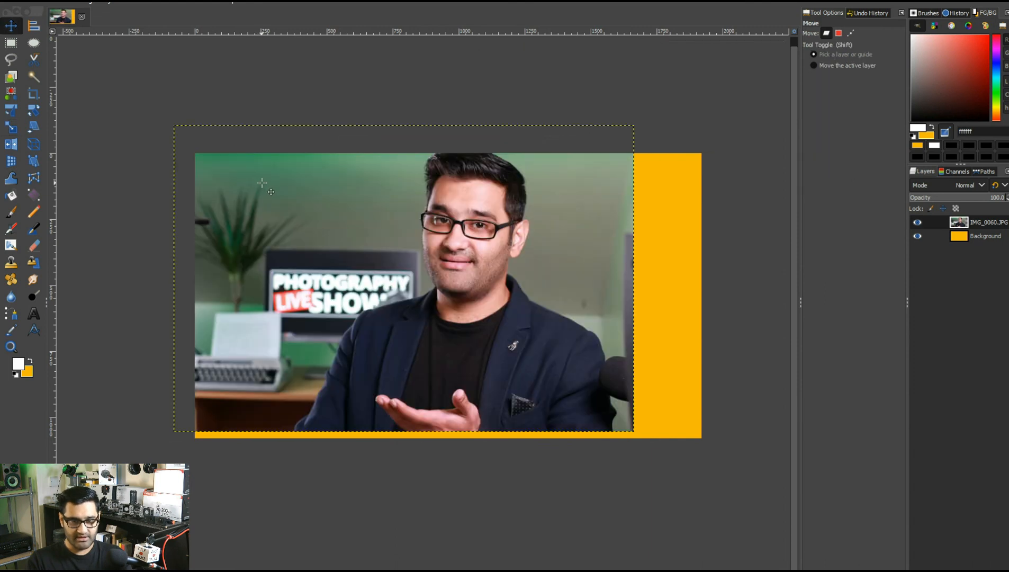
{"action": "left_click_drag", "start_coordinate": [291, 201], "coordinate": [361, 215]}
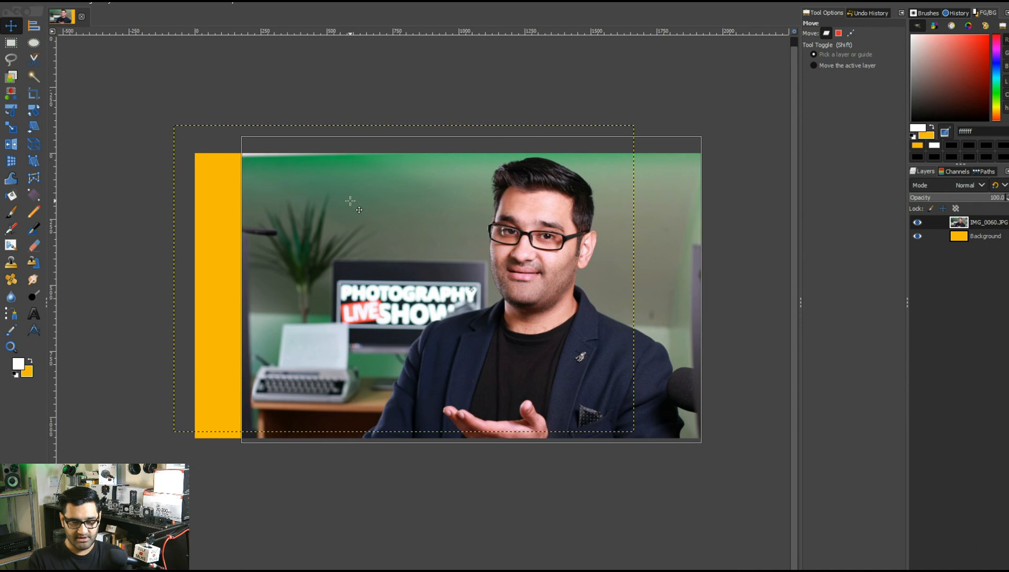